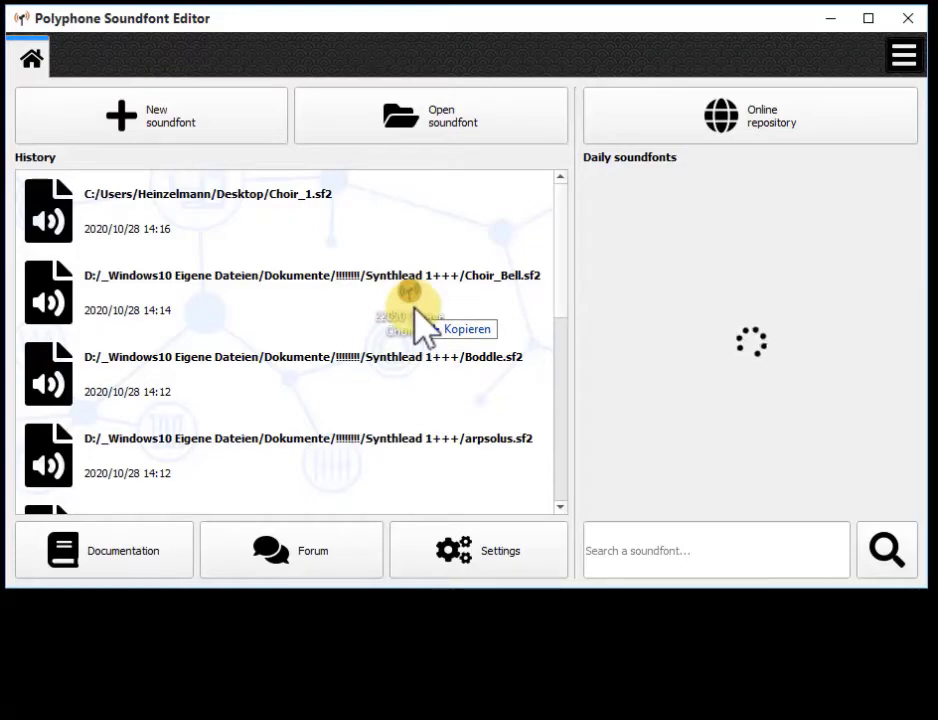
Step: Open the soundfont 22050 Octave Choir.sf2 and expand its list of samples
{"action": "left_click_drag", "start_coordinate": [413, 305], "coordinate": [412, 306]}
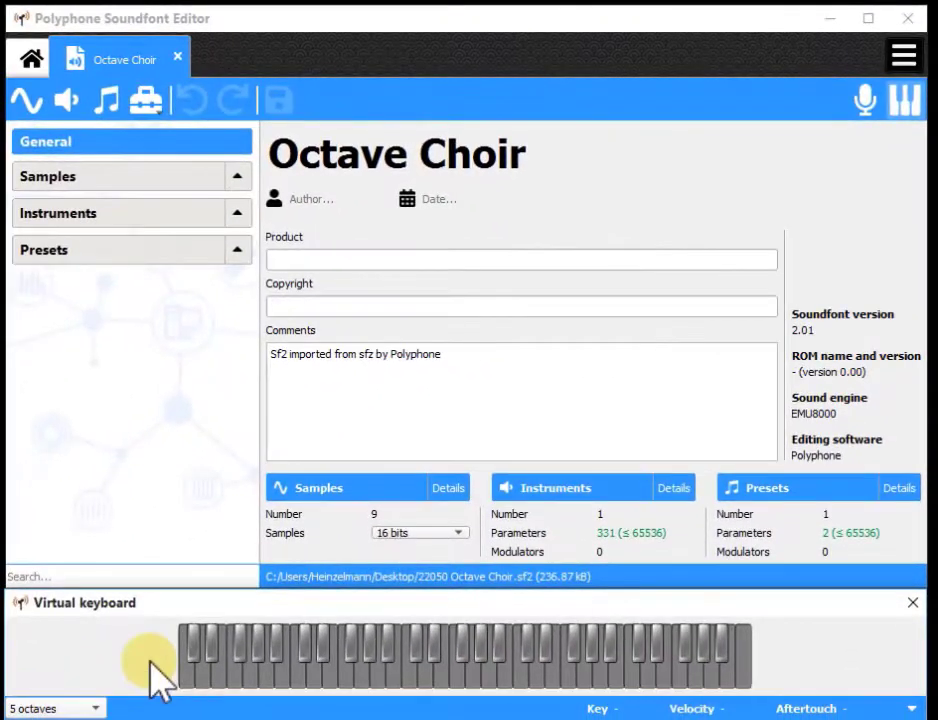
{"action": "mouse_move", "coordinate": [157, 680]}
{"action": "left_mouse_down"}
{"action": "mouse_move", "coordinate": [471, 670]}
{"action": "mouse_move", "coordinate": [730, 682]}
{"action": "mouse_move", "coordinate": [620, 670]}
{"action": "mouse_move", "coordinate": [548, 678]}
{"action": "left_mouse_up"}
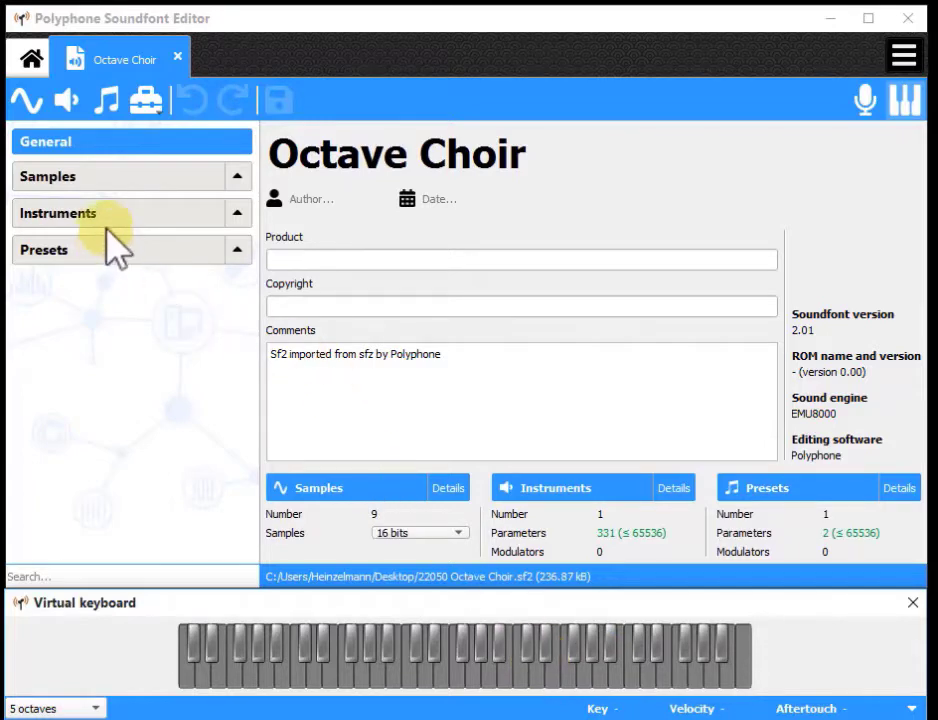
{"action": "left_click", "coordinate": [150, 180]}
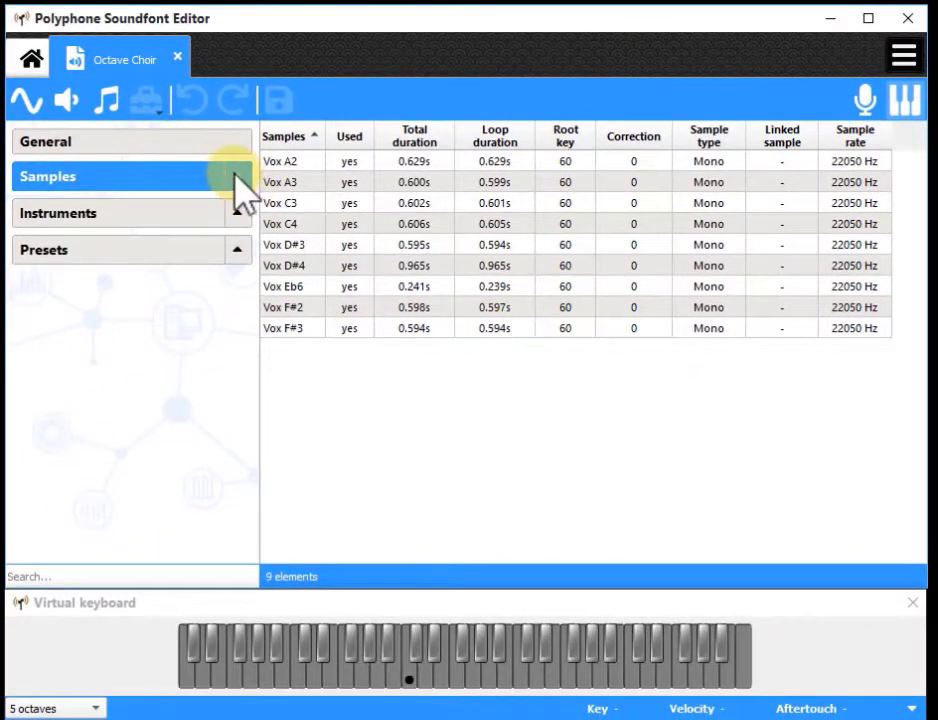
{"action": "left_click", "coordinate": [236, 177]}
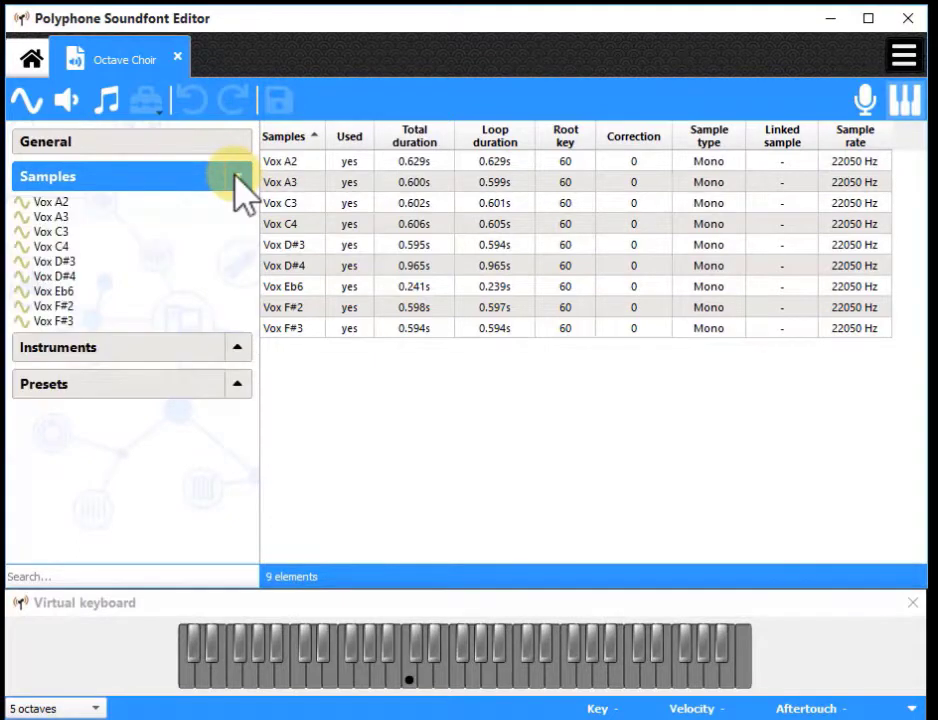
Step: Audition the samples Vox A2, Vox A3 and Vox D#3 with looped playback
{"action": "left_click", "coordinate": [51, 203]}
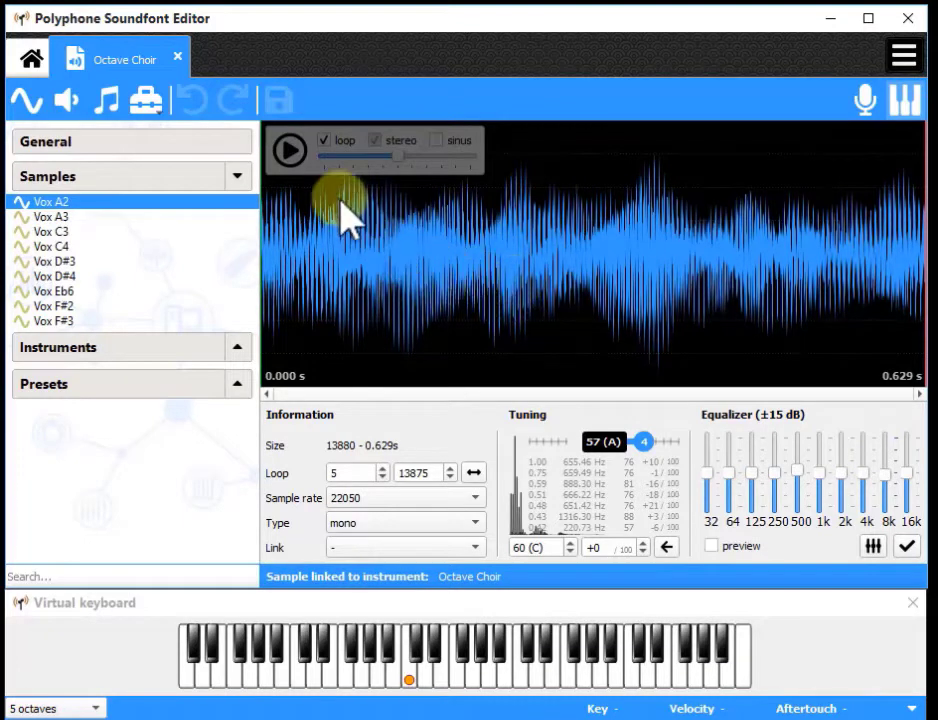
{"action": "left_click", "coordinate": [291, 152]}
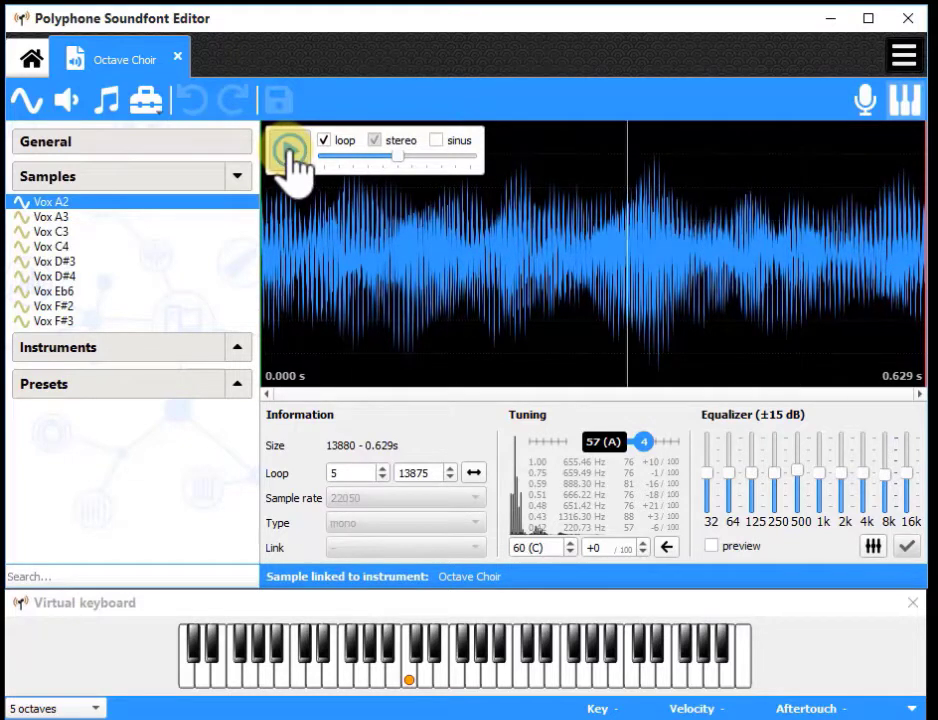
{"action": "left_click", "coordinate": [291, 152]}
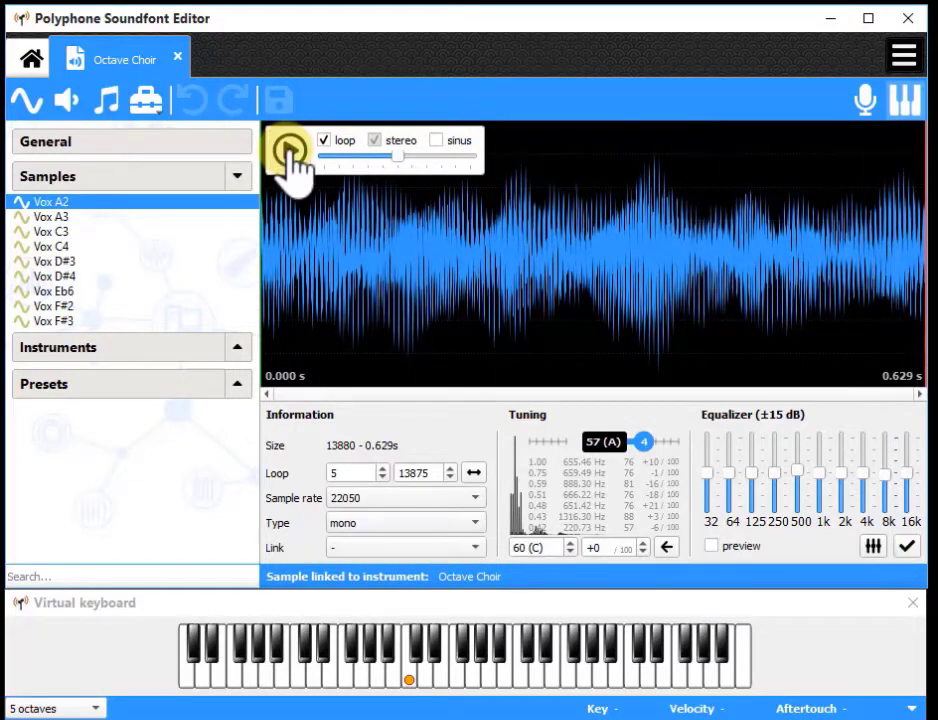
{"action": "left_click", "coordinate": [62, 216]}
{"action": "left_click", "coordinate": [291, 152]}
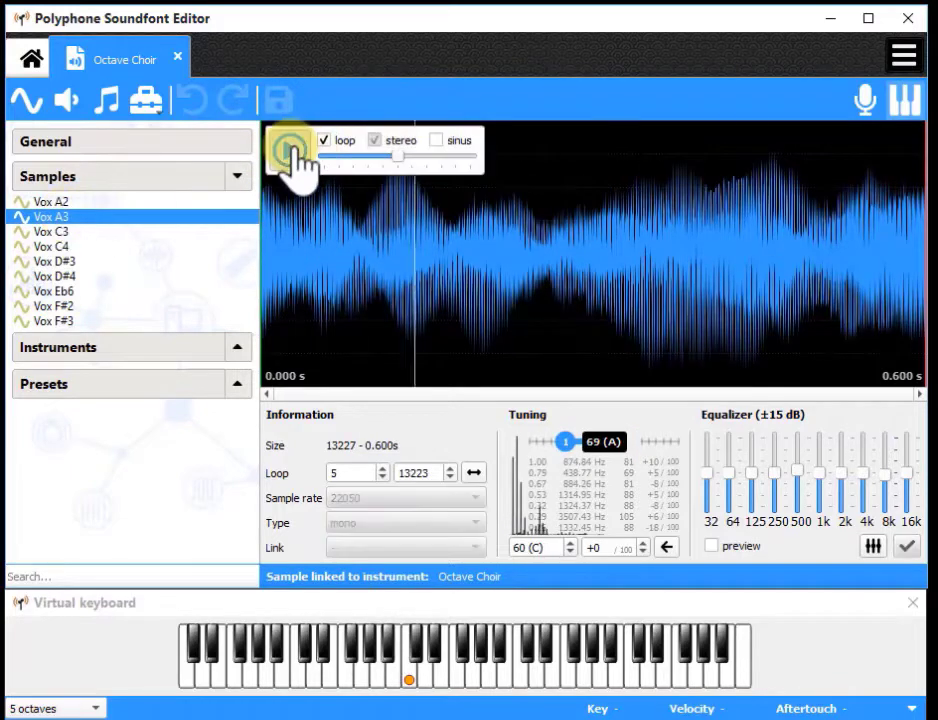
{"action": "left_click", "coordinate": [291, 152]}
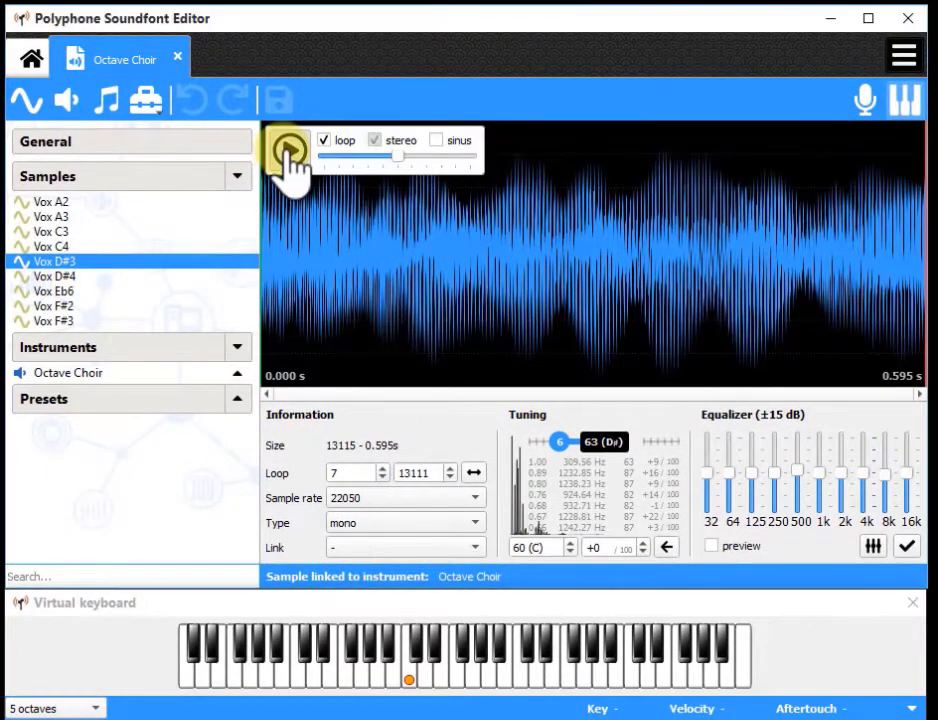
{"action": "left_click", "coordinate": [289, 150]}
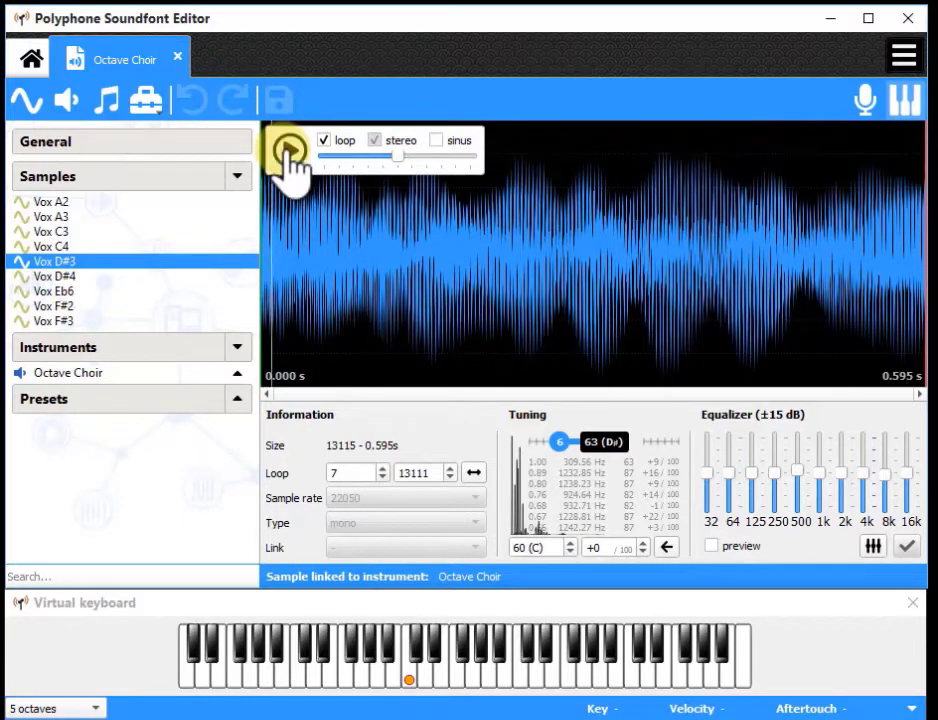
{"action": "left_click", "coordinate": [289, 152]}
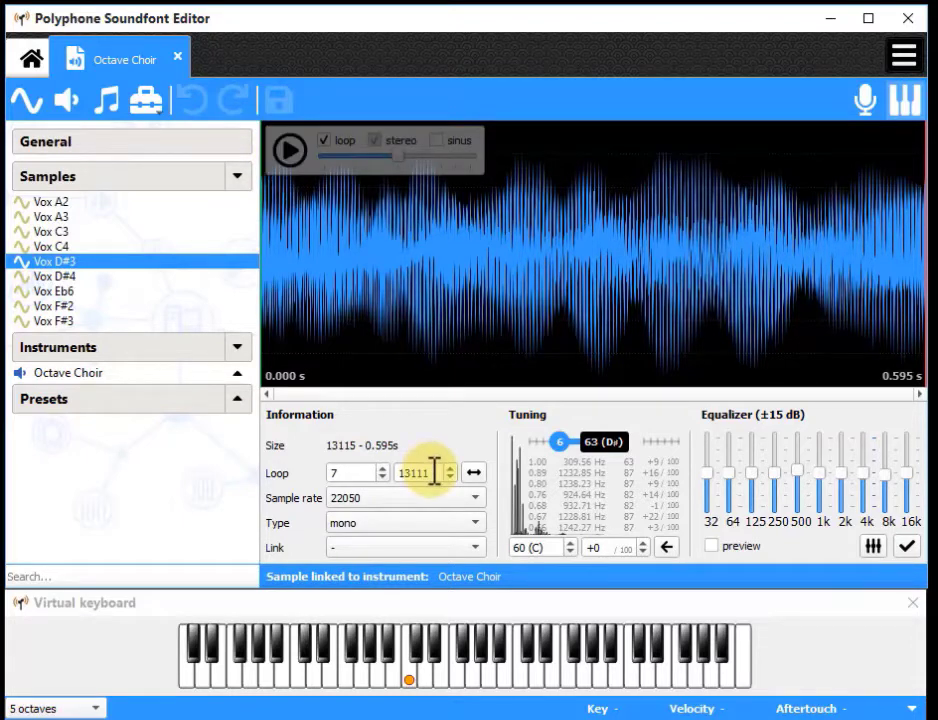
Step: Tune the loop end of Vox D#3 by ear during looped playback, lowering it to 13097 and raising it step by step to 13112
{"action": "scroll", "coordinate": [410, 471], "scroll_direction": "down", "scroll_amount": 14}
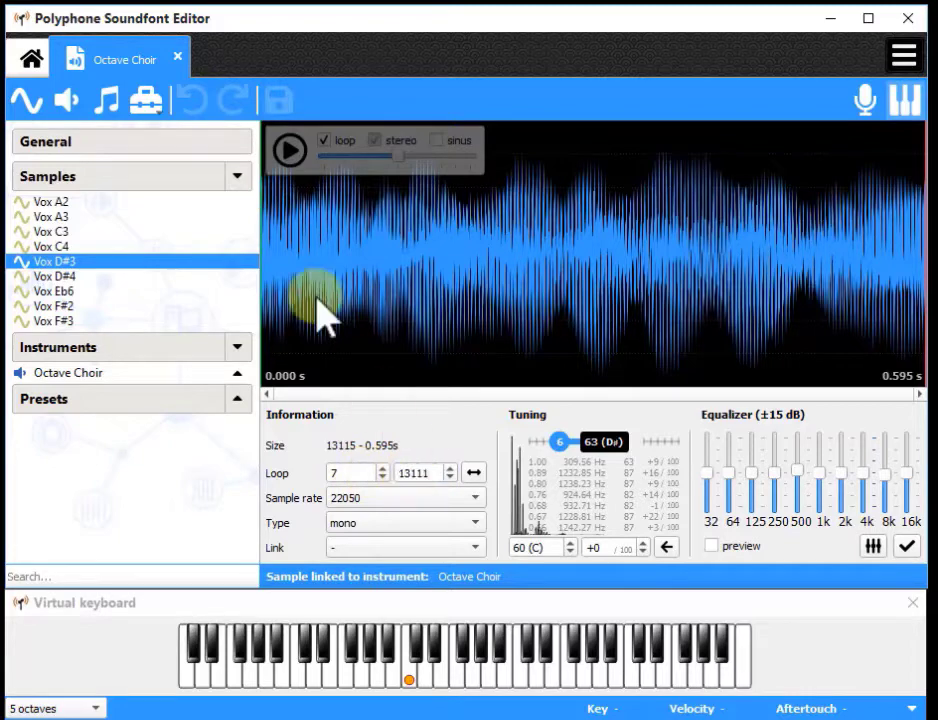
{"action": "left_click", "coordinate": [288, 150]}
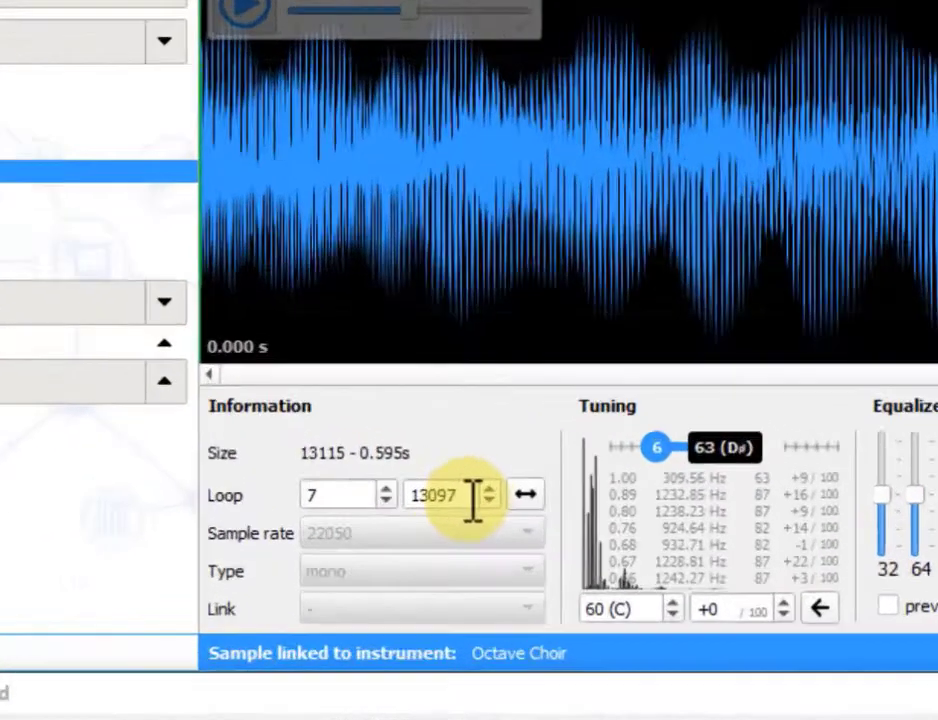
{"action": "left_click", "coordinate": [488, 489]}
{"action": "left_click", "coordinate": [488, 489]}
{"action": "left_click", "coordinate": [488, 489]}
{"action": "left_click", "coordinate": [488, 489]}
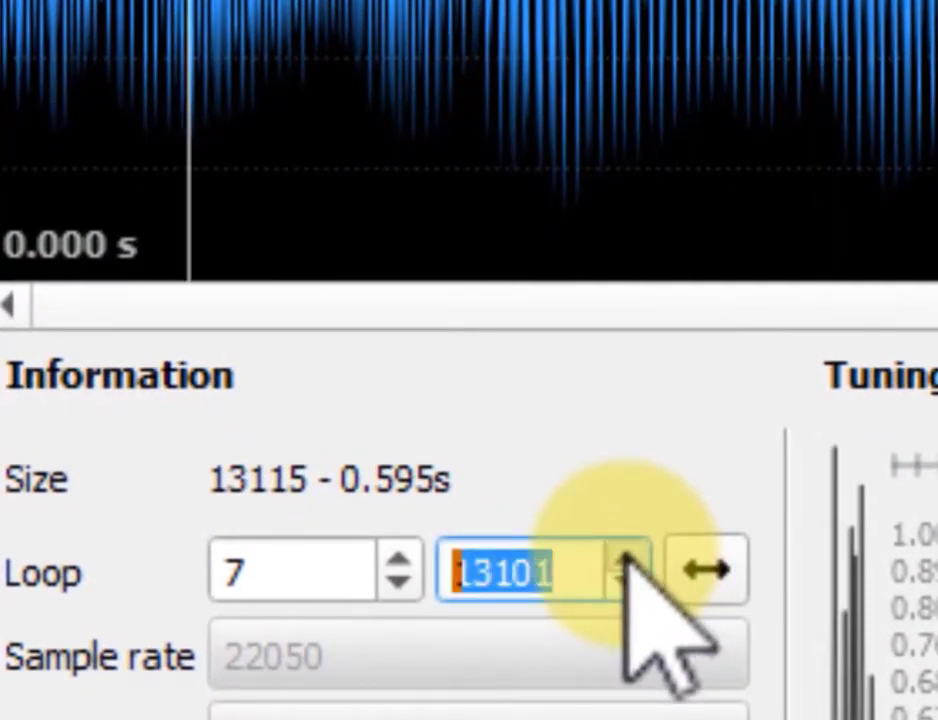
{"action": "left_click", "coordinate": [626, 562]}
{"action": "left_click", "coordinate": [626, 562]}
{"action": "left_click", "coordinate": [626, 562]}
{"action": "left_click", "coordinate": [626, 562]}
{"action": "left_click", "coordinate": [626, 562]}
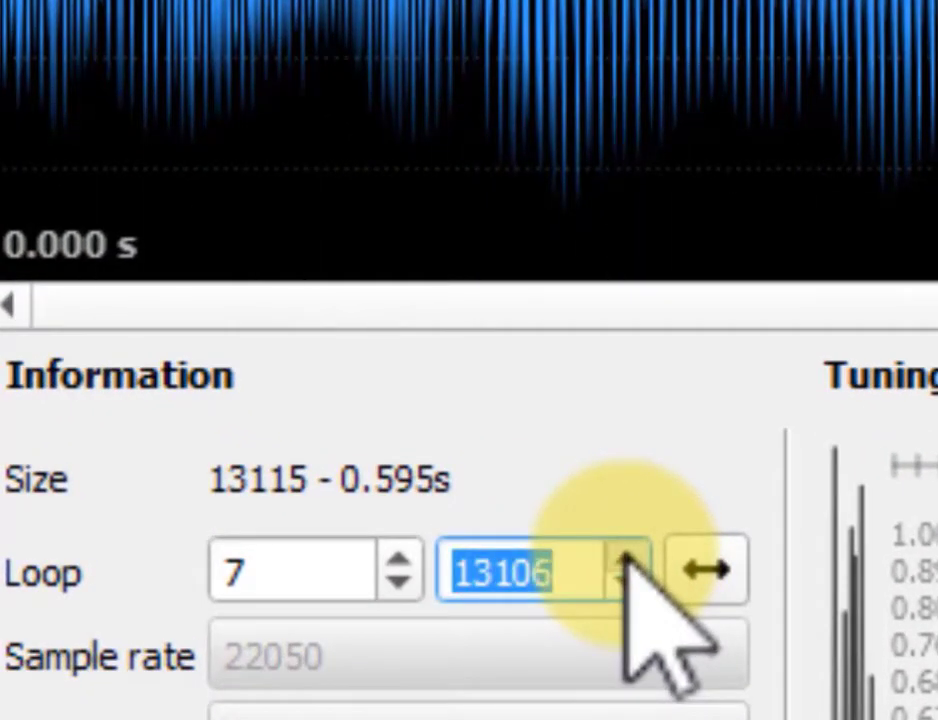
{"action": "left_click", "coordinate": [626, 565]}
{"action": "left_click", "coordinate": [626, 565]}
{"action": "left_click", "coordinate": [626, 565]}
{"action": "left_click", "coordinate": [626, 565]}
{"action": "left_click", "coordinate": [626, 565]}
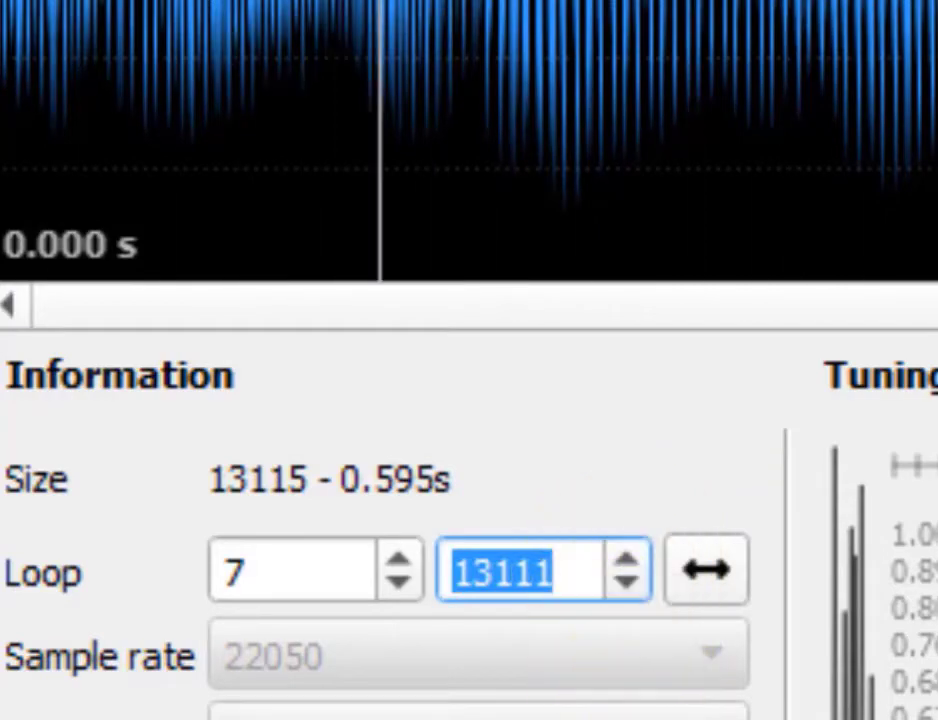
{"action": "left_click", "coordinate": [628, 563]}
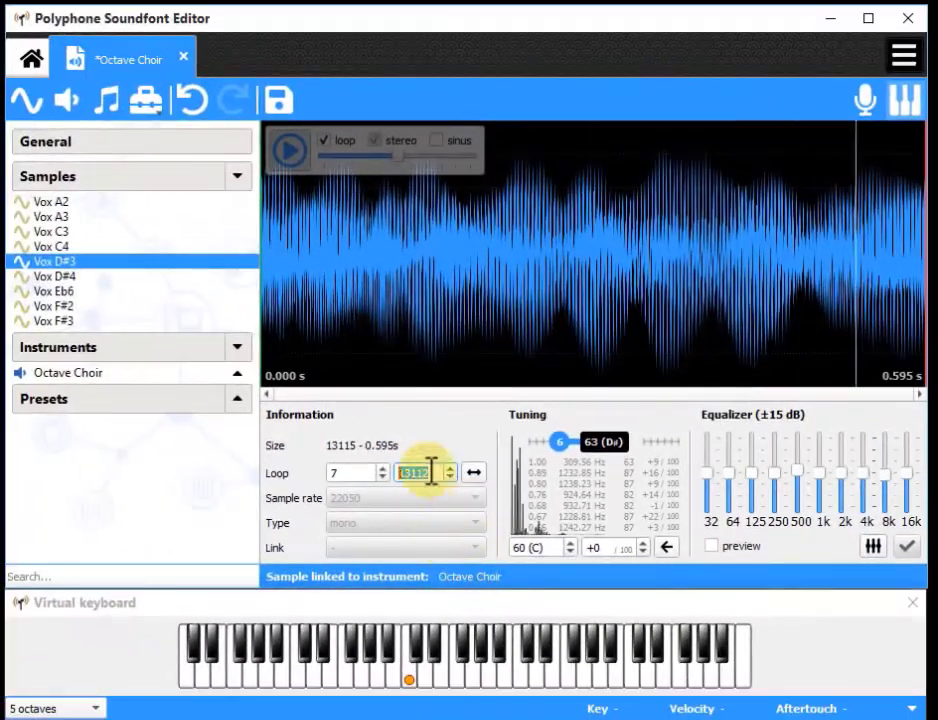
{"action": "left_click", "coordinate": [289, 149]}
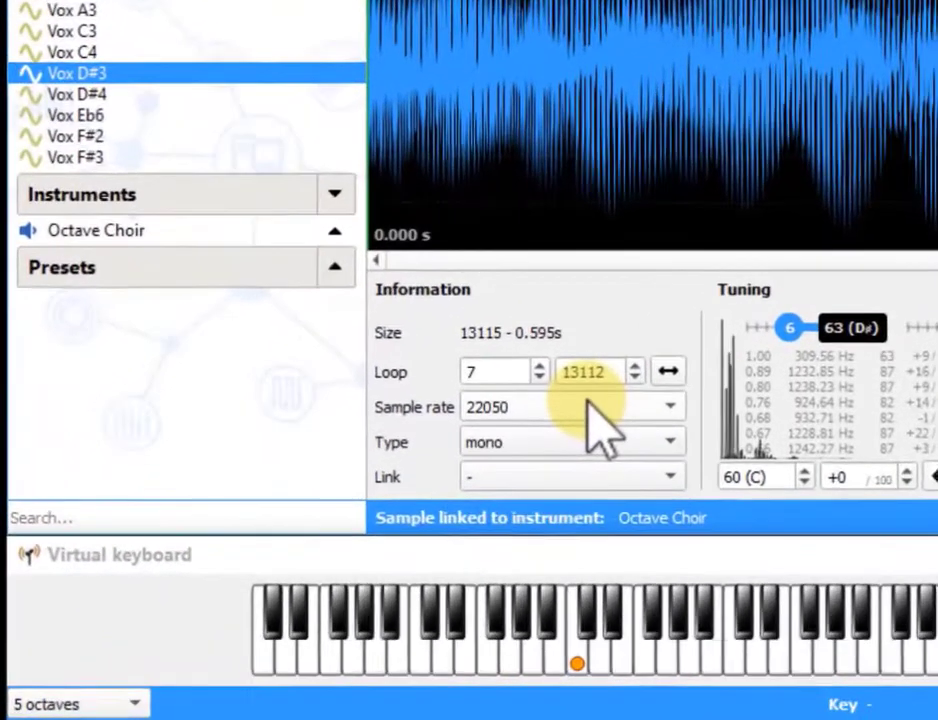
Step: Expand the instruments list and open the Octave Choir instrument's parameter table
{"action": "left_click", "coordinate": [238, 347]}
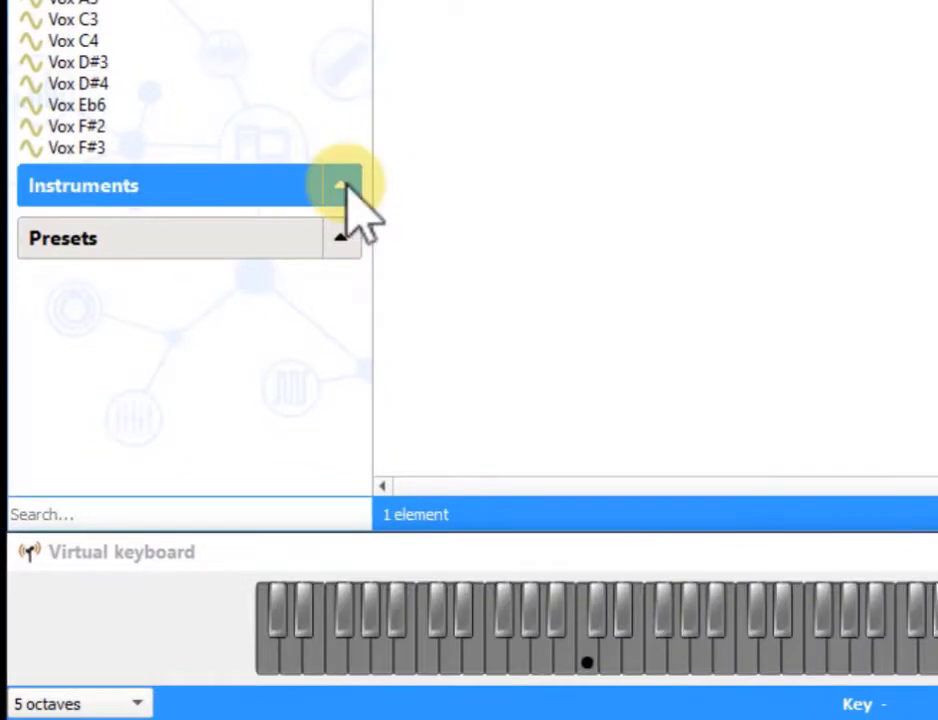
{"action": "left_click", "coordinate": [343, 187]}
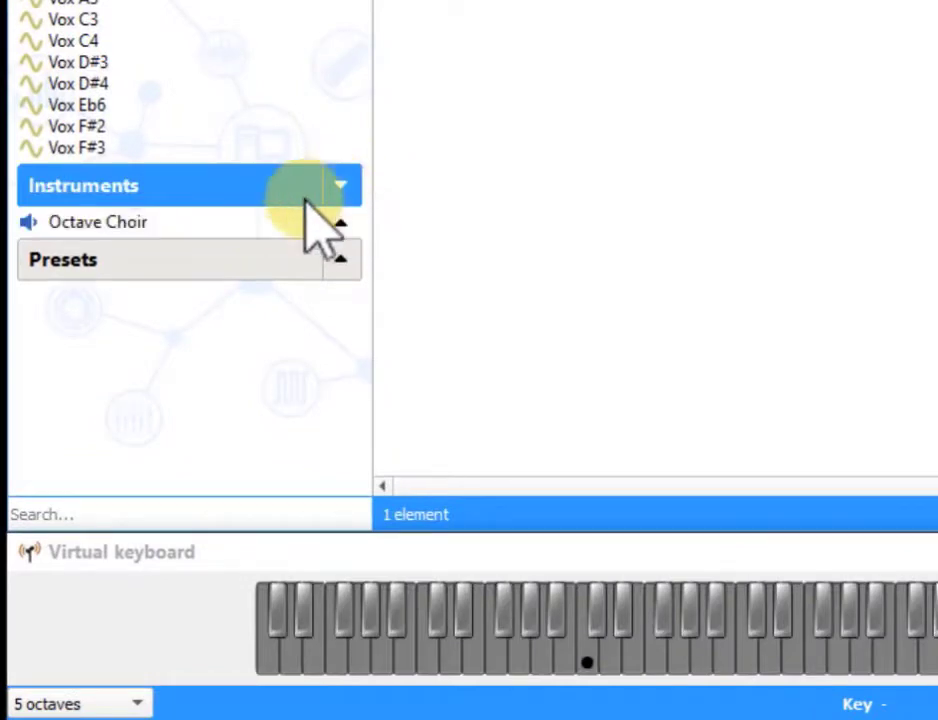
{"action": "left_click", "coordinate": [130, 232]}
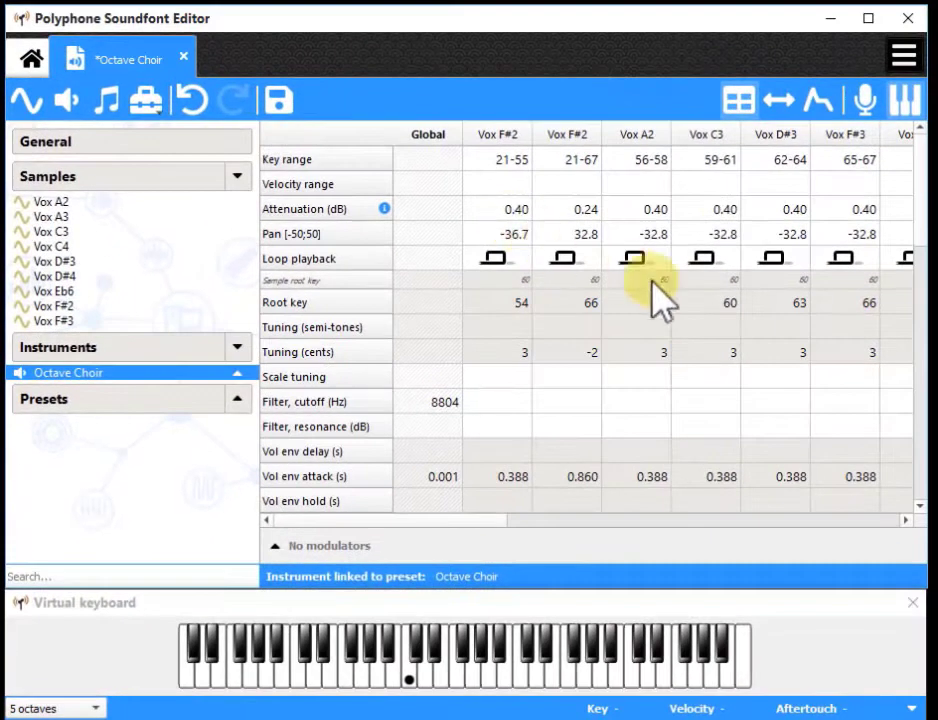
Step: Examine the Octave Choir instrument's parameters, including its volume envelope, LFO, chorus, reverb and loop offset rows
{"action": "left_click_drag", "start_coordinate": [477, 516], "coordinate": [402, 548]}
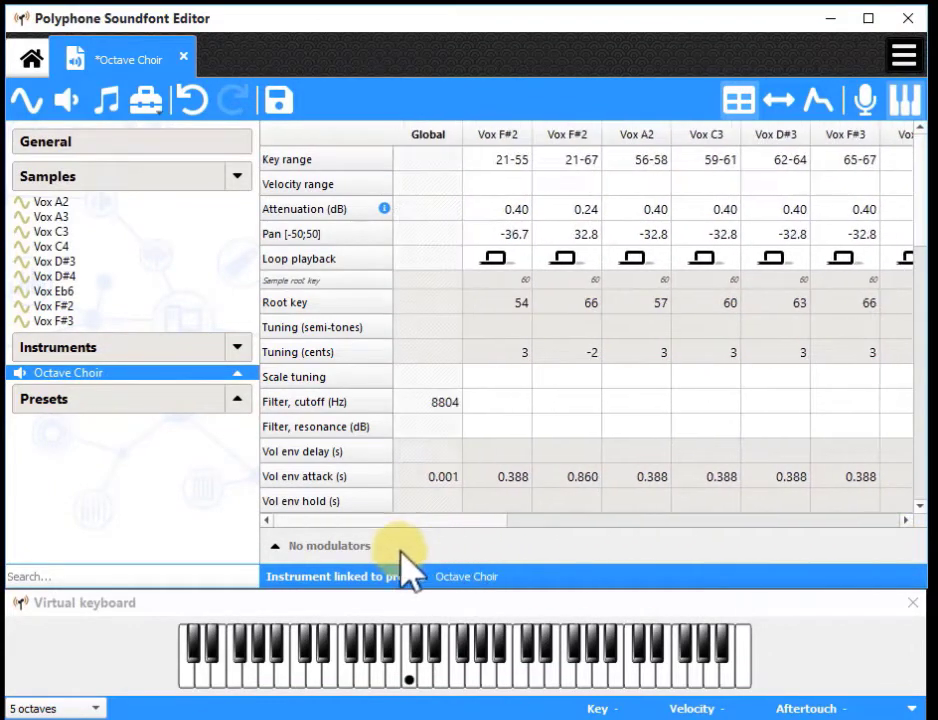
{"action": "scroll", "coordinate": [465, 341], "scroll_direction": "down", "scroll_amount": 10}
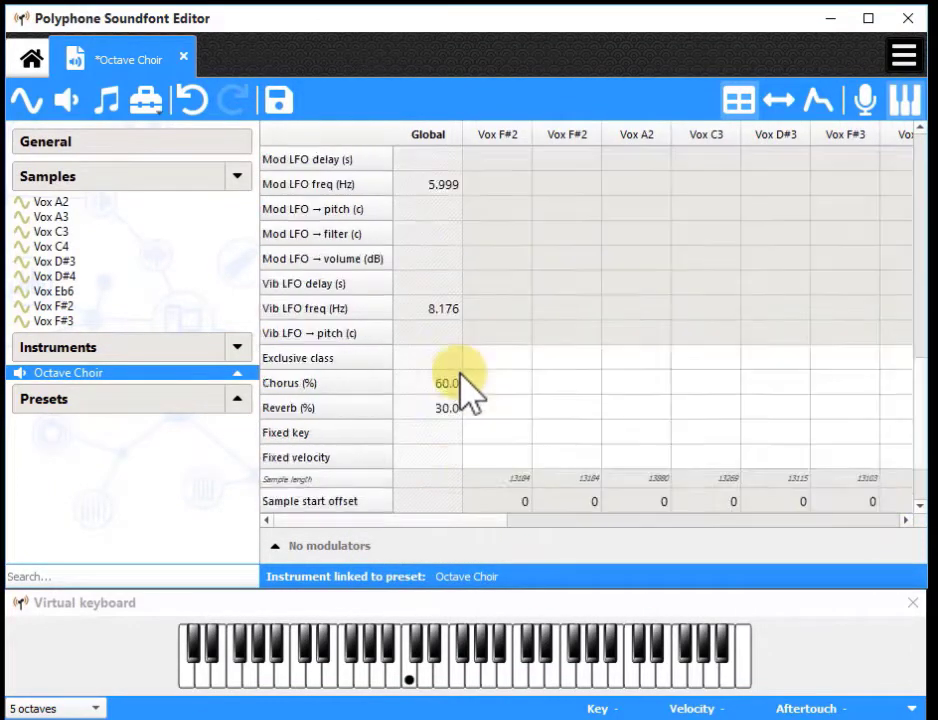
{"action": "scroll", "coordinate": [460, 385], "scroll_direction": "down", "scroll_amount": 3}
{"action": "scroll", "coordinate": [456, 408], "scroll_direction": "up", "scroll_amount": 4}
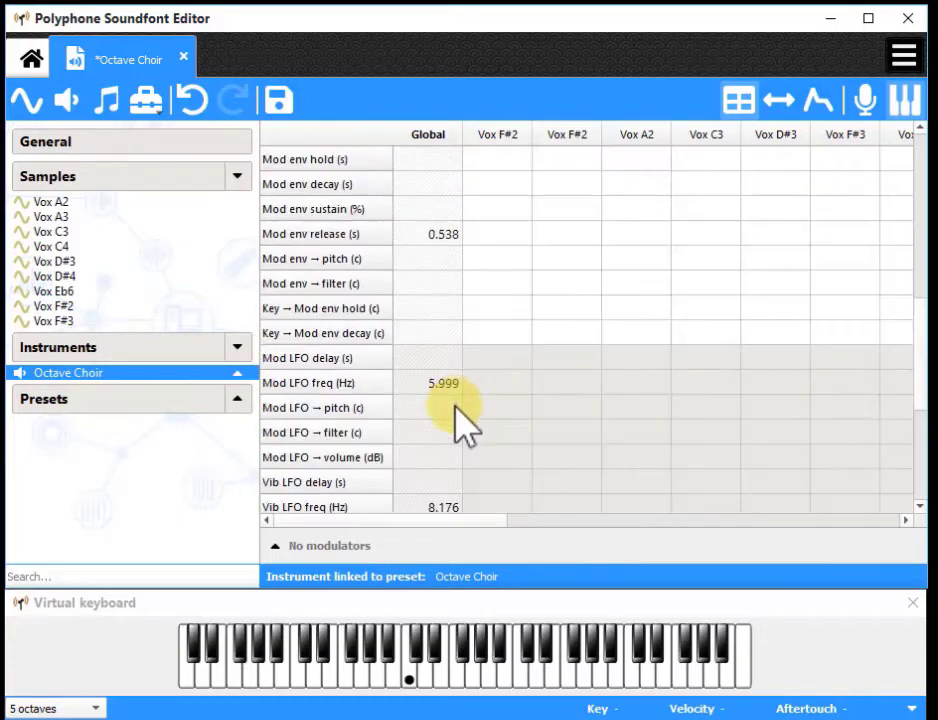
{"action": "scroll", "coordinate": [456, 408], "scroll_direction": "down", "scroll_amount": 4}
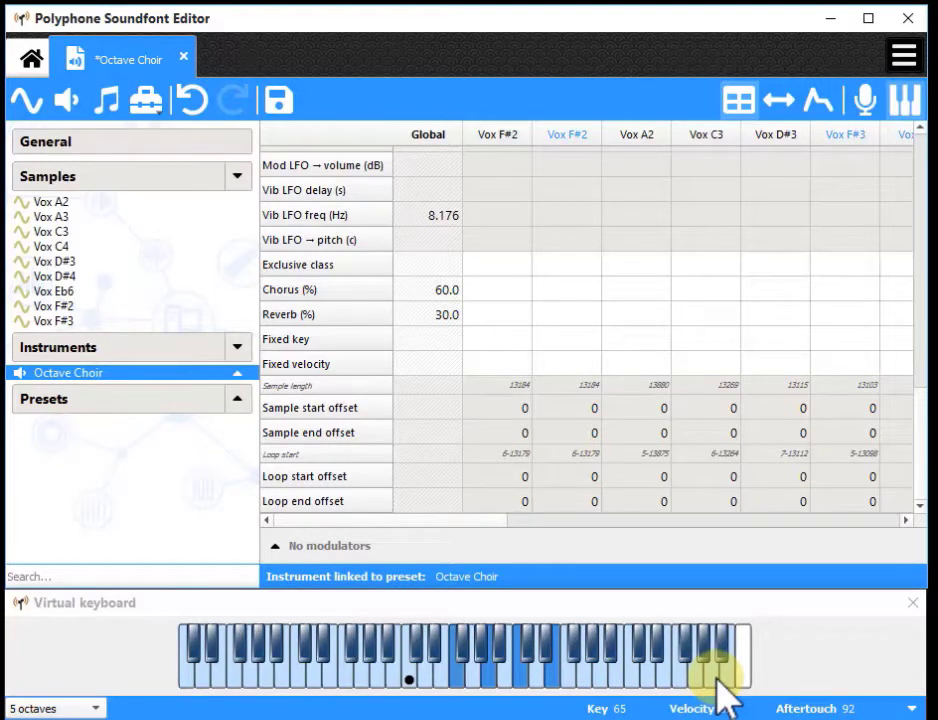
{"action": "scroll", "coordinate": [440, 400], "scroll_direction": "up", "scroll_amount": 10}
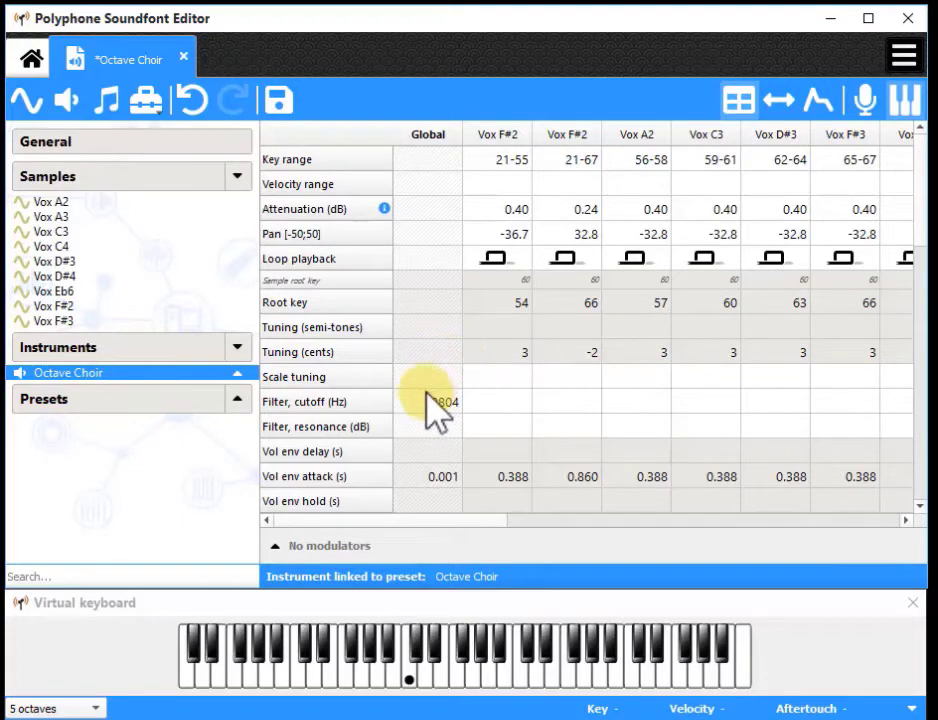
{"action": "scroll", "coordinate": [437, 405], "scroll_direction": "down", "scroll_amount": 2}
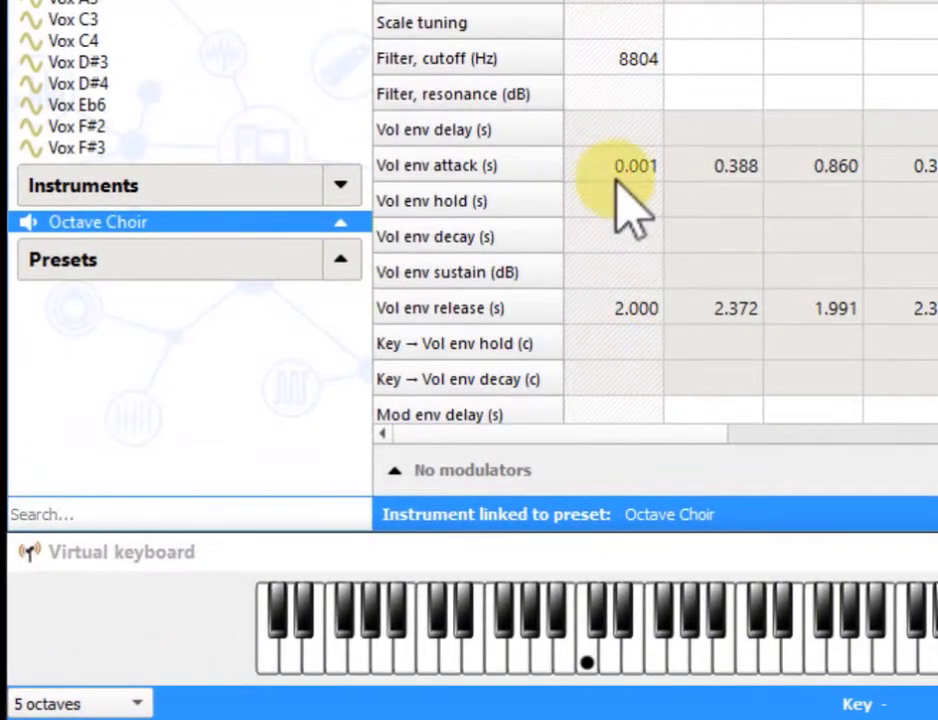
{"action": "scroll", "coordinate": [500, 240], "scroll_direction": "down", "scroll_amount": 8}
Step: Expand the presets list and open the 000:000 Octave Choir preset
{"action": "left_click", "coordinate": [339, 262]}
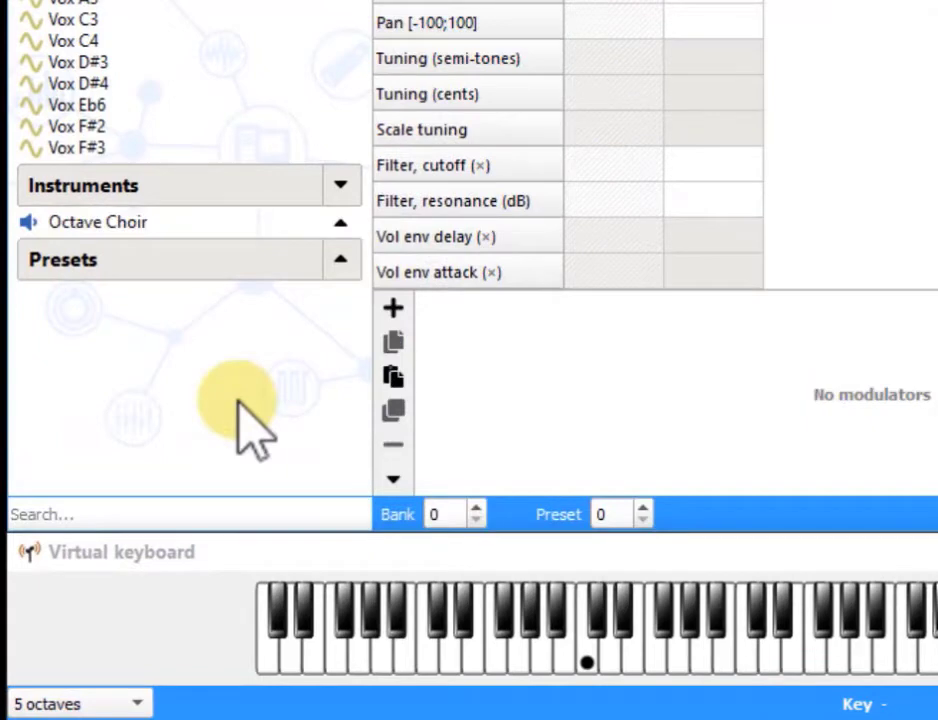
{"action": "left_click", "coordinate": [121, 262]}
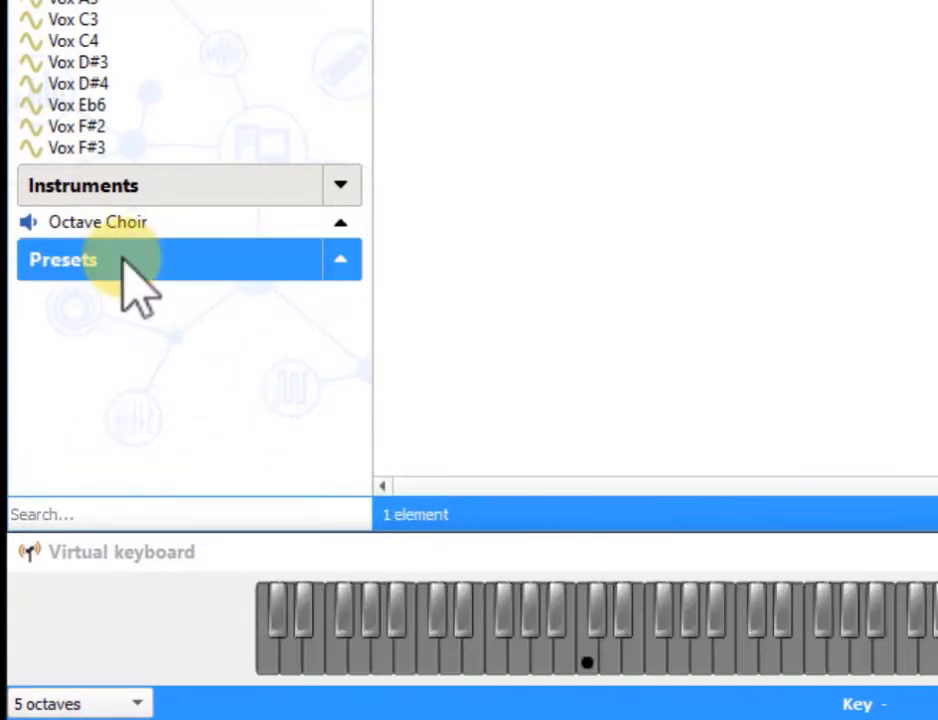
{"action": "left_click", "coordinate": [342, 262]}
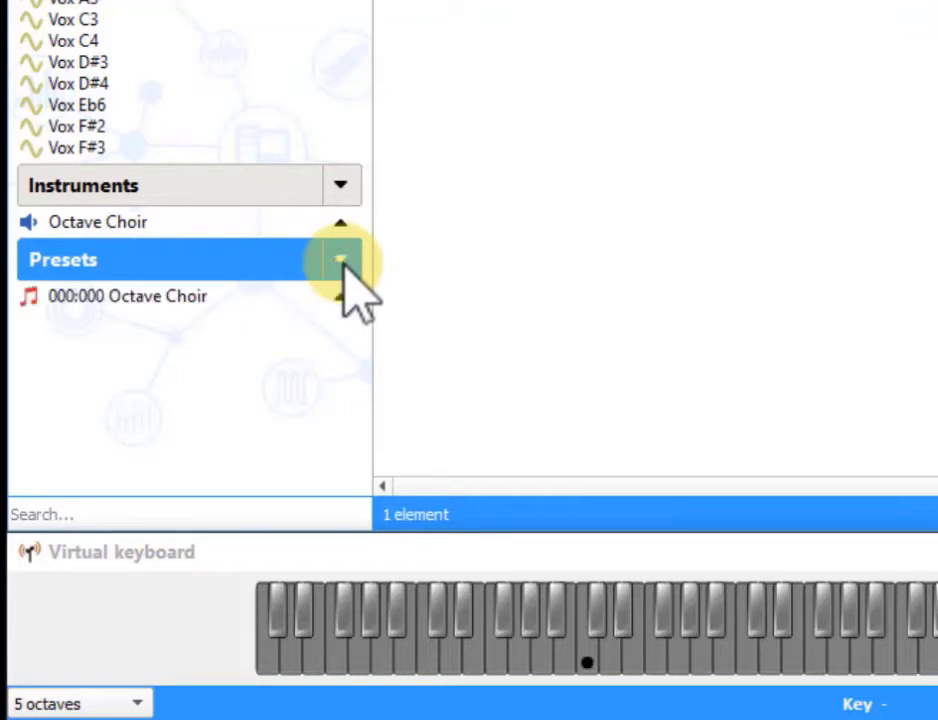
{"action": "left_click", "coordinate": [114, 300]}
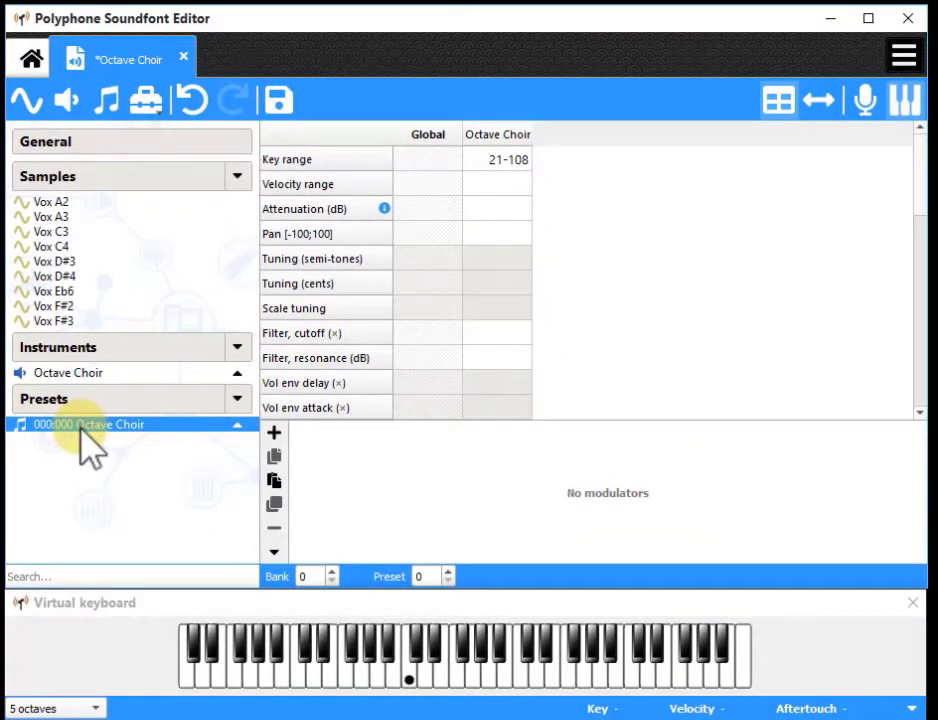
Step: Play a few test notes with the Octave Choir preset and review its parameters down to chorus and reverb
{"action": "key", "text": "y"}
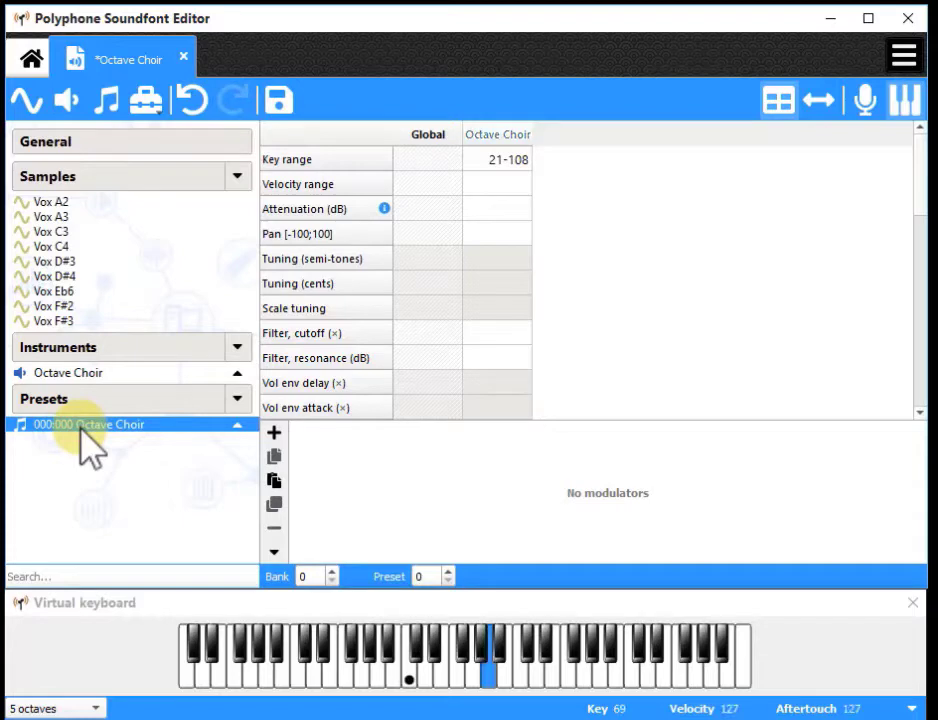
{"action": "key", "text": "o"}
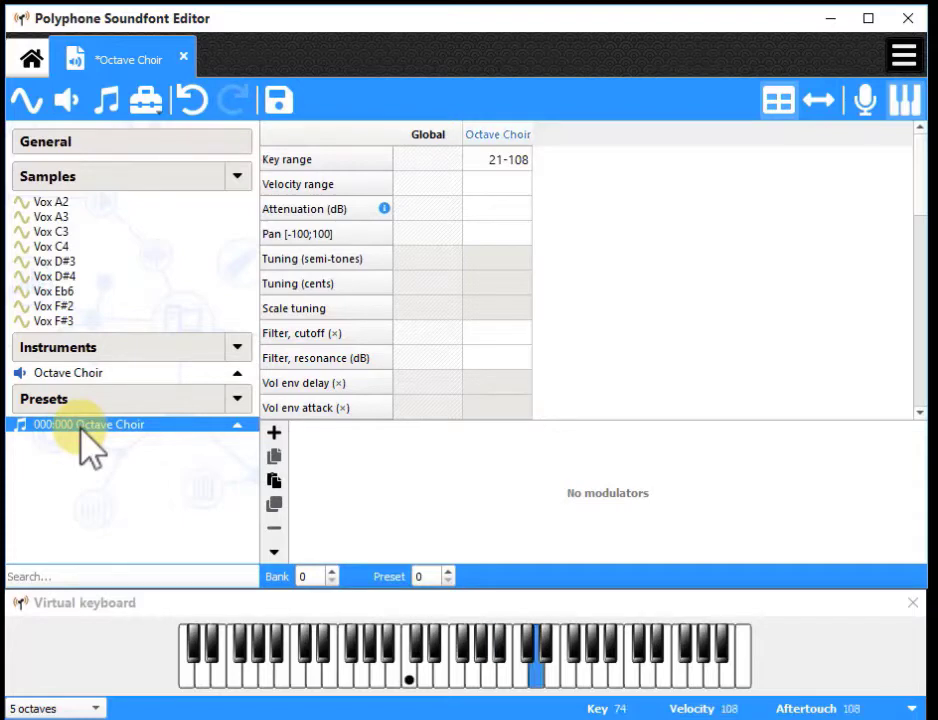
{"action": "key", "text": "bracketleft"}
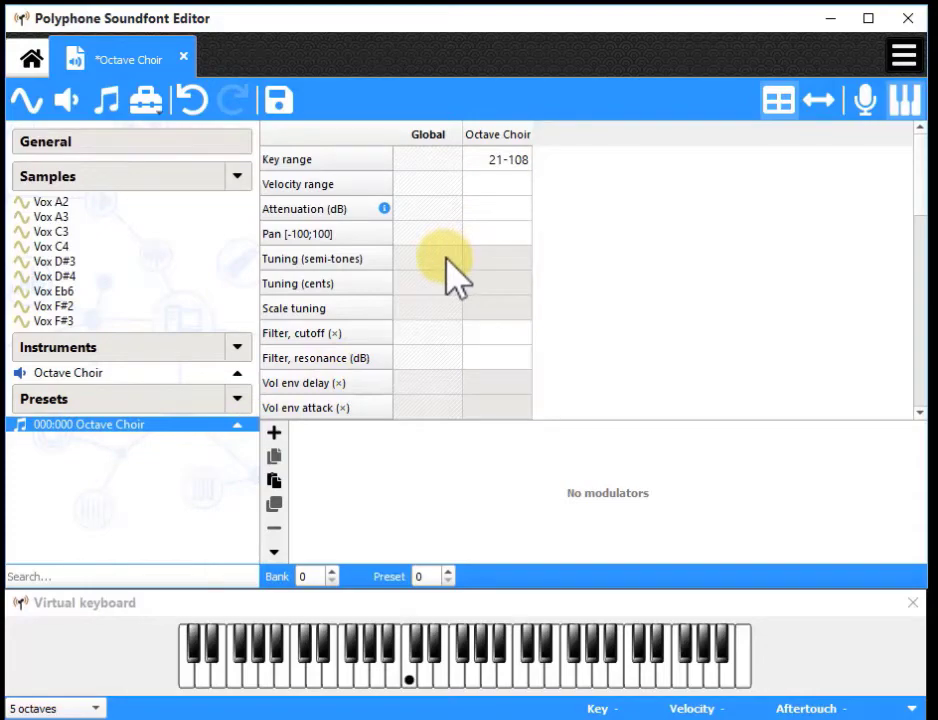
{"action": "scroll", "coordinate": [455, 285], "scroll_direction": "down", "scroll_amount": 9}
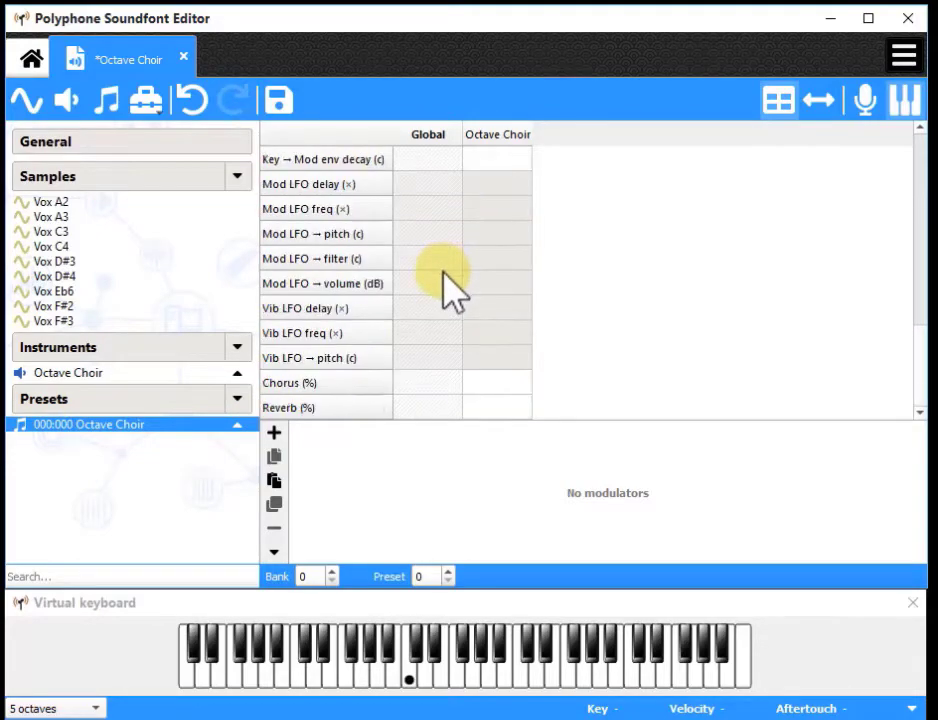
Step: Reopen the Octave Choir instrument's parameter table at the volume and modulation envelope rows
{"action": "scroll", "coordinate": [408, 335], "scroll_direction": "up", "scroll_amount": 4}
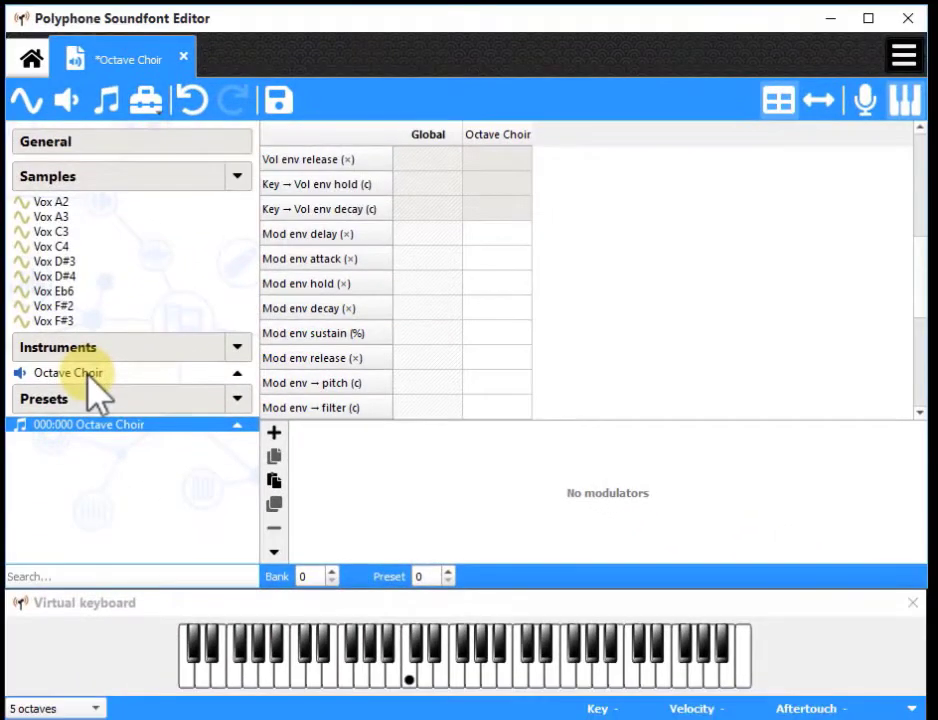
{"action": "left_click", "coordinate": [70, 373]}
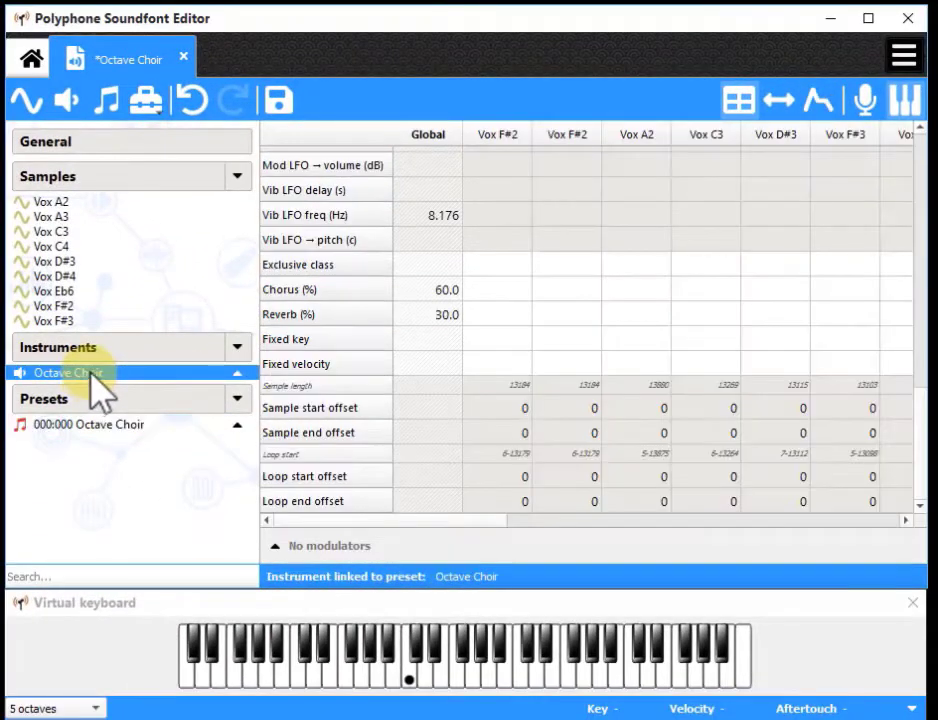
{"action": "scroll", "coordinate": [310, 488], "scroll_direction": "up", "scroll_amount": 7}
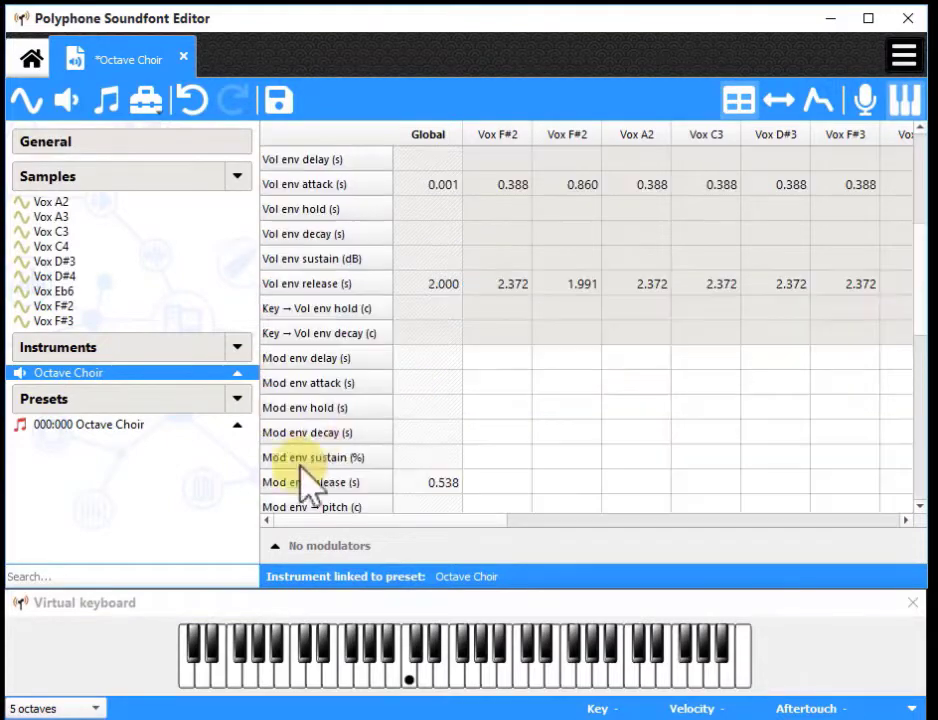
Step: Set the instrument's global modulation envelope decay to 1.5 s and play a test note
{"action": "left_click", "coordinate": [325, 433]}
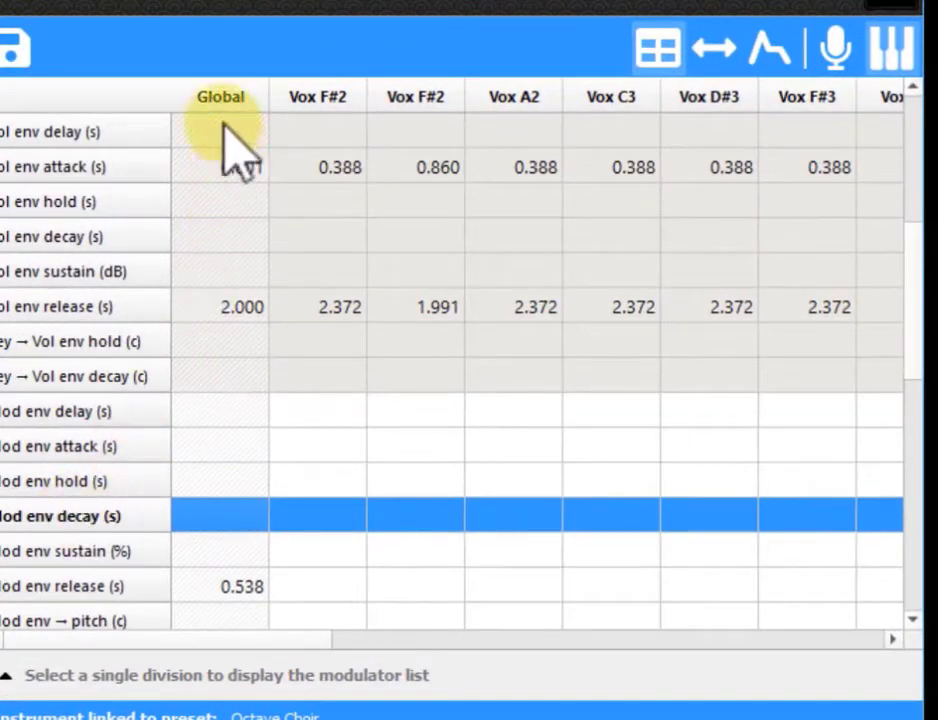
{"action": "left_click", "coordinate": [218, 515]}
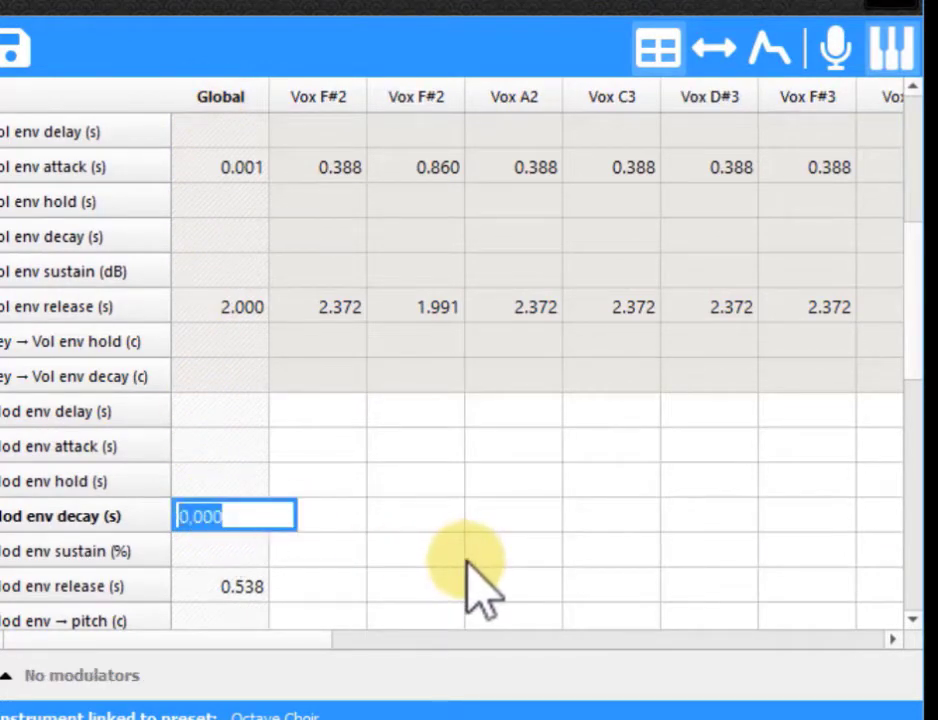
{"action": "type", "text": "1.5"}
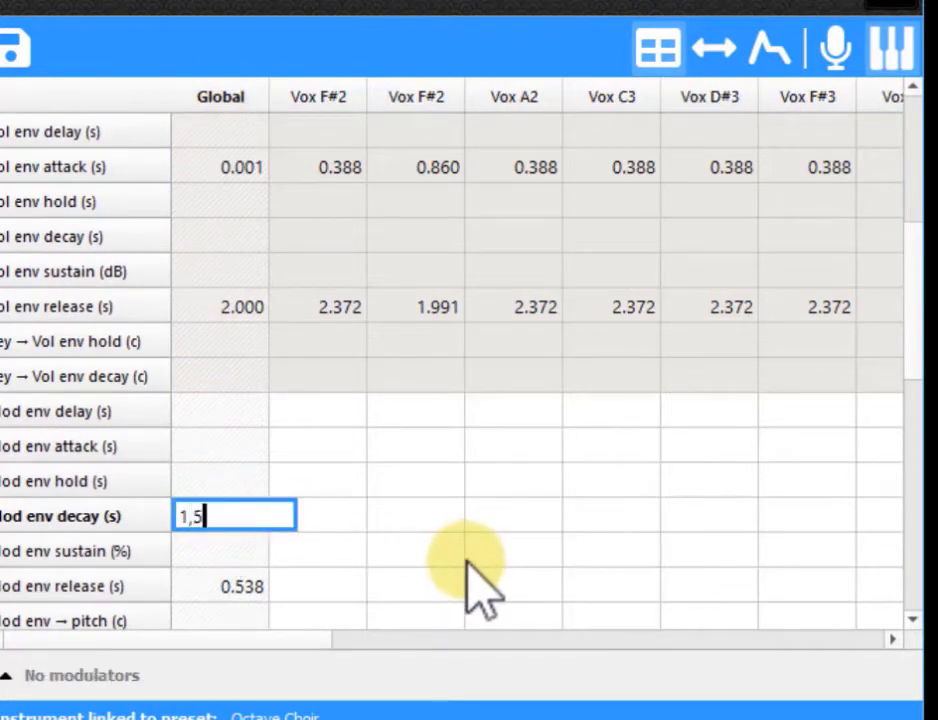
{"action": "key", "text": "Return"}
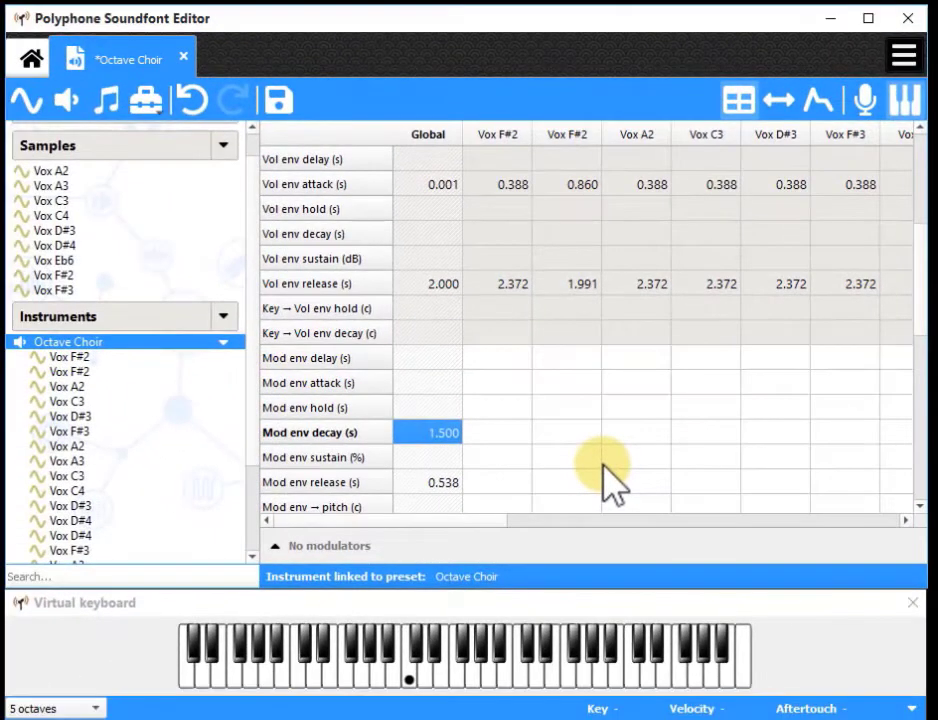
{"action": "key", "text": "n"}
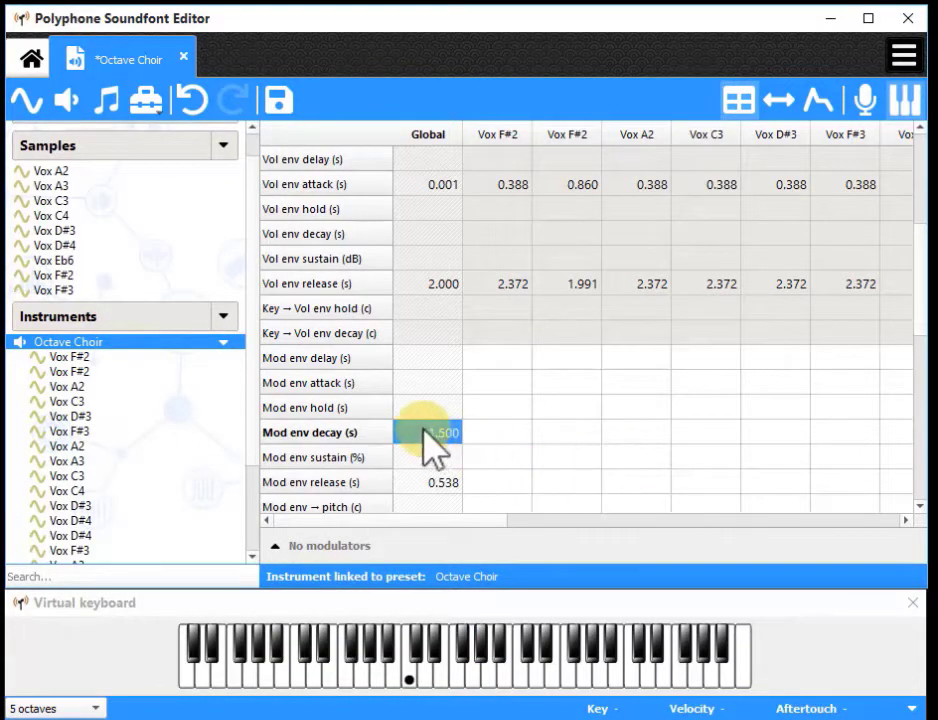
Step: Set the global modulation envelope decay to 1 s and play test notes
{"action": "key", "text": "F2"}
{"action": "type", "text": "1"}
{"action": "key", "text": "Return"}
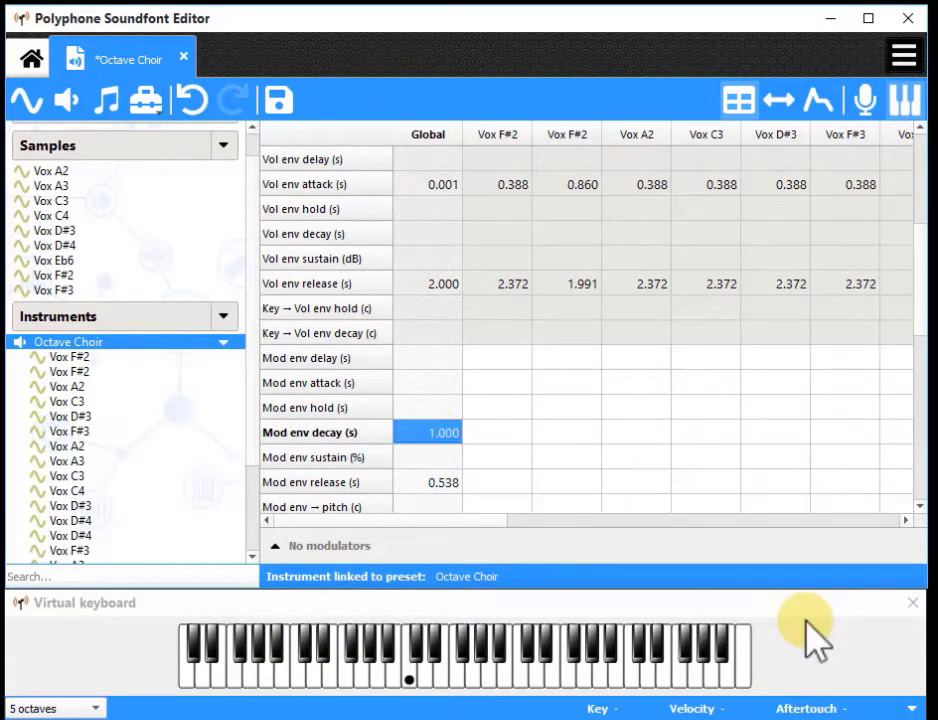
{"action": "key", "text": "y"}
{"action": "key", "text": "t"}
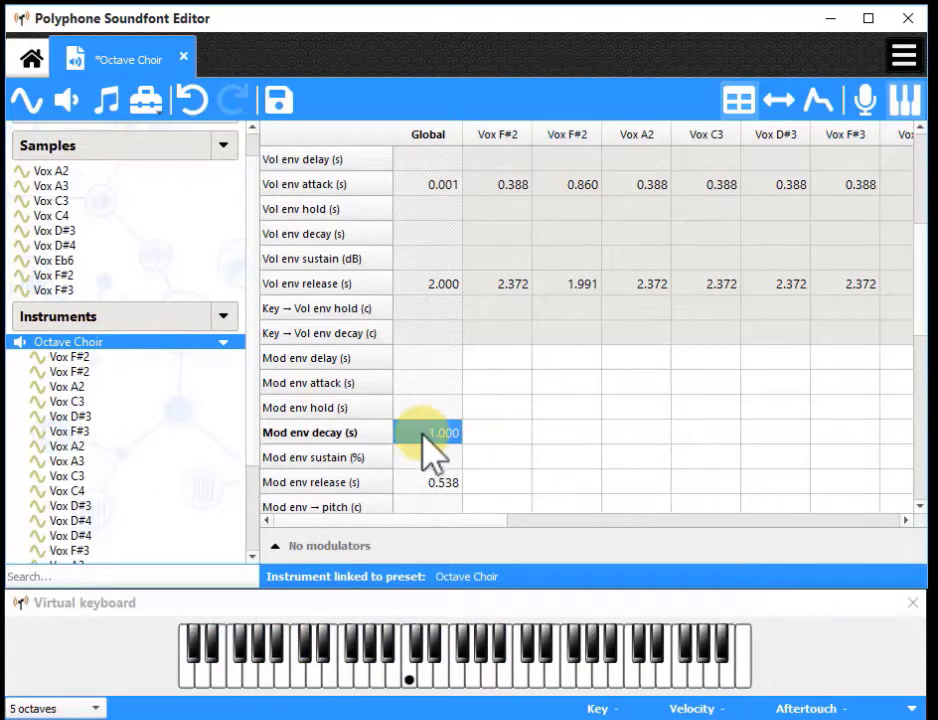
Step: Set the global modulation envelope decay to 0.5 s and audition the instrument with several notes
{"action": "type", "text": "0.5"}
{"action": "key", "text": "Return"}
{"action": "key", "text": "y"}
{"action": "key", "text": "r"}
{"action": "key", "text": "y"}
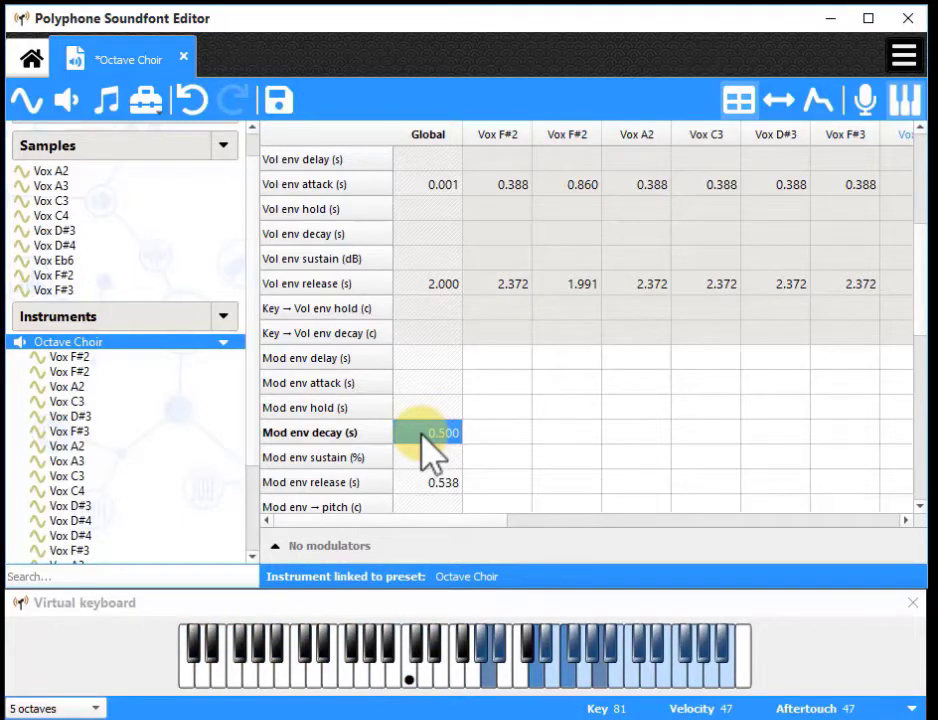
{"action": "key", "text": "e"}
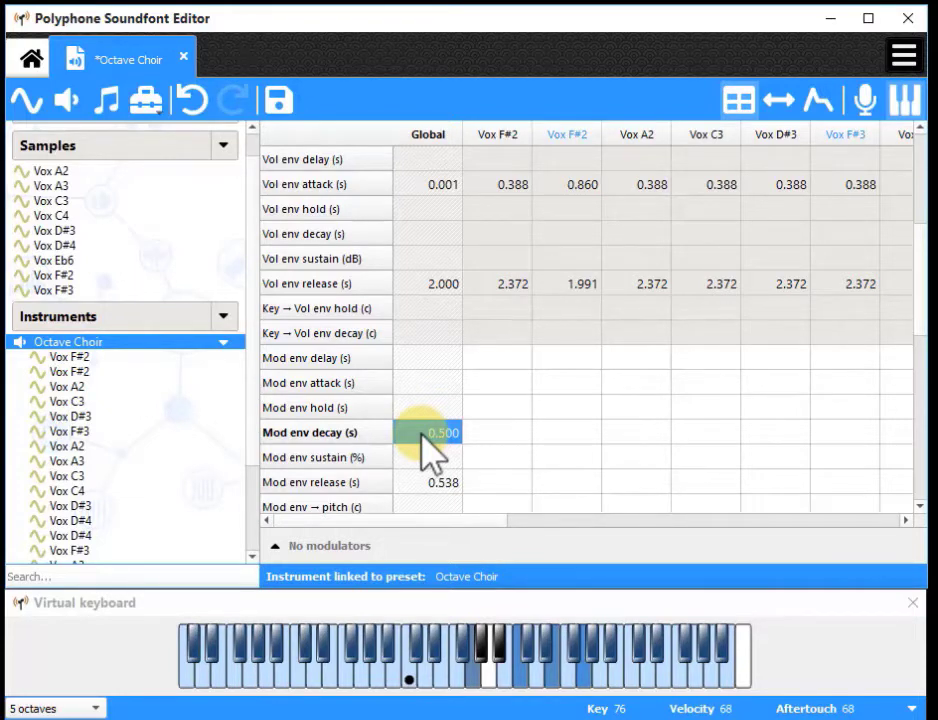
{"action": "key", "text": "e"}
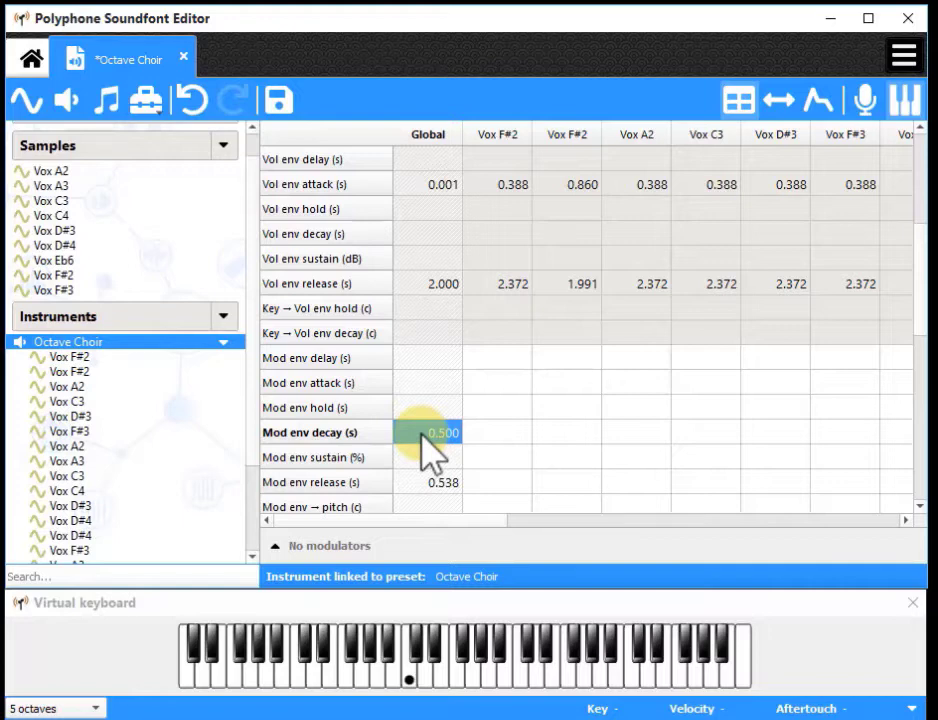
Step: Export the 000:000 Octave Choir preset in .sfz format to the !SFZ Converted SF2 folder
{"action": "left_click", "coordinate": [223, 341]}
{"action": "left_click", "coordinate": [100, 430]}
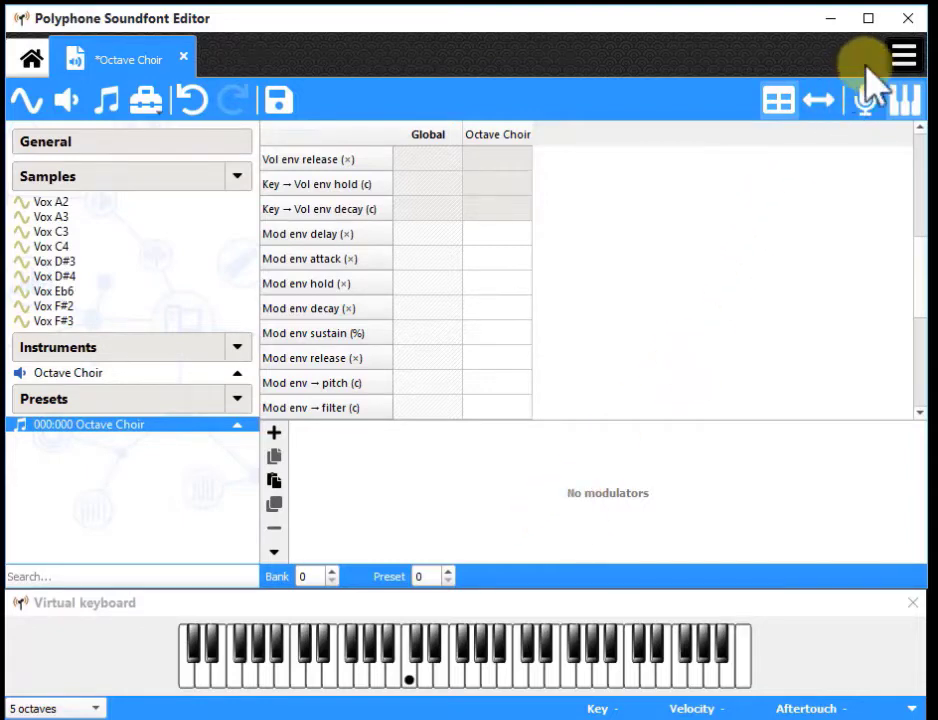
{"action": "left_click", "coordinate": [904, 57]}
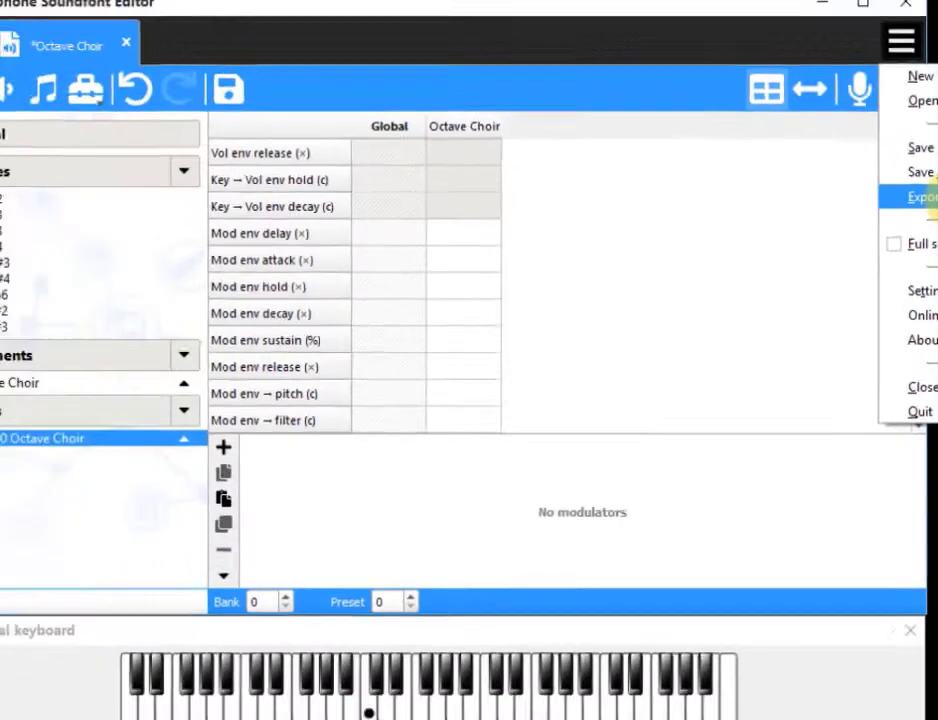
{"action": "left_click", "coordinate": [905, 145]}
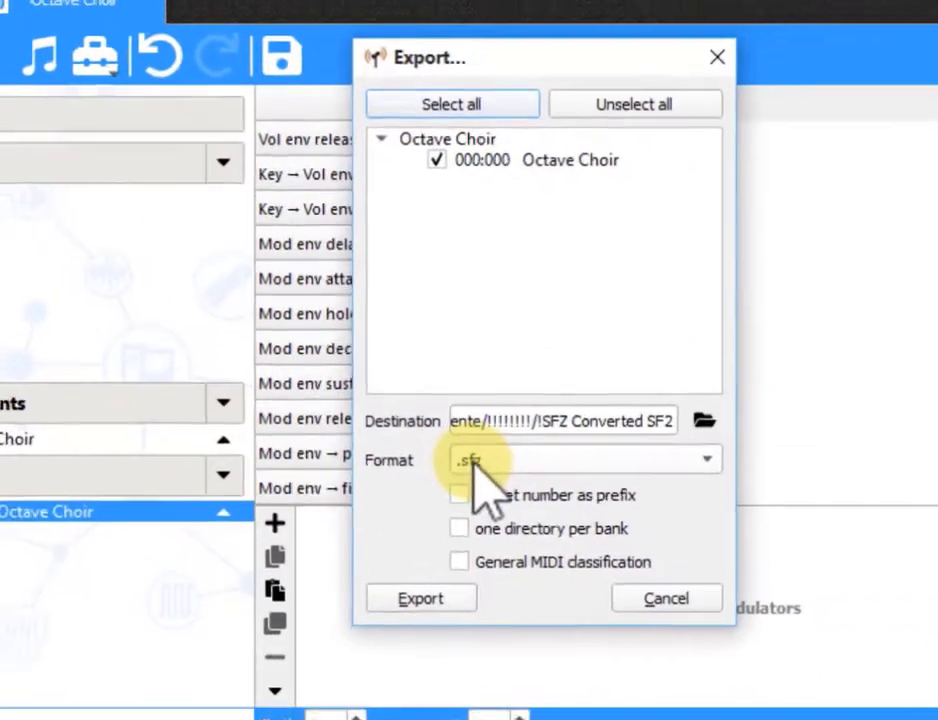
{"action": "left_click", "coordinate": [473, 466]}
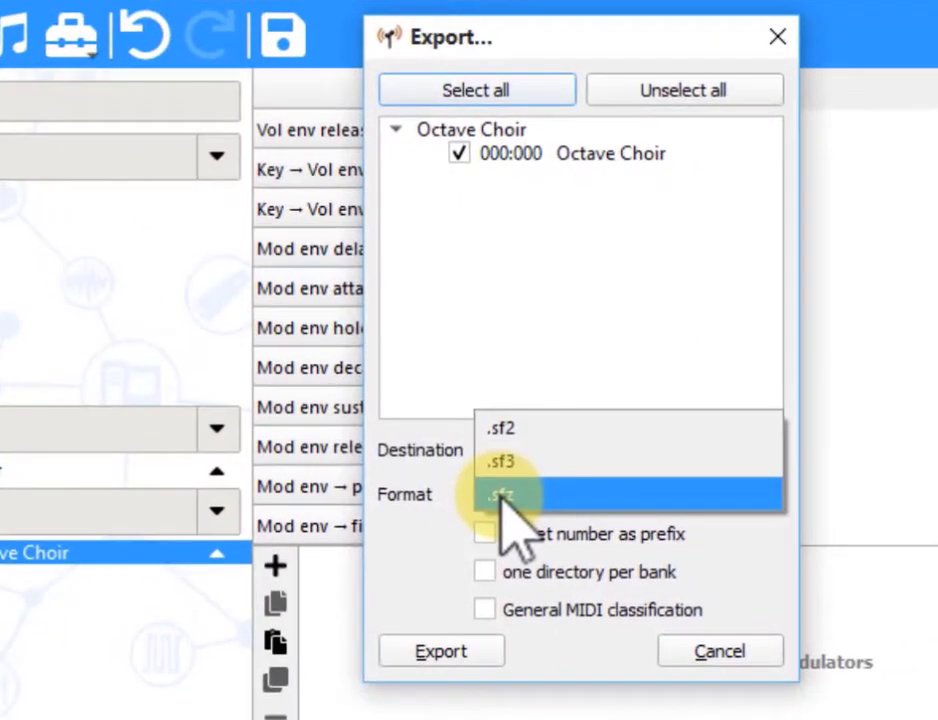
{"action": "left_click", "coordinate": [500, 494]}
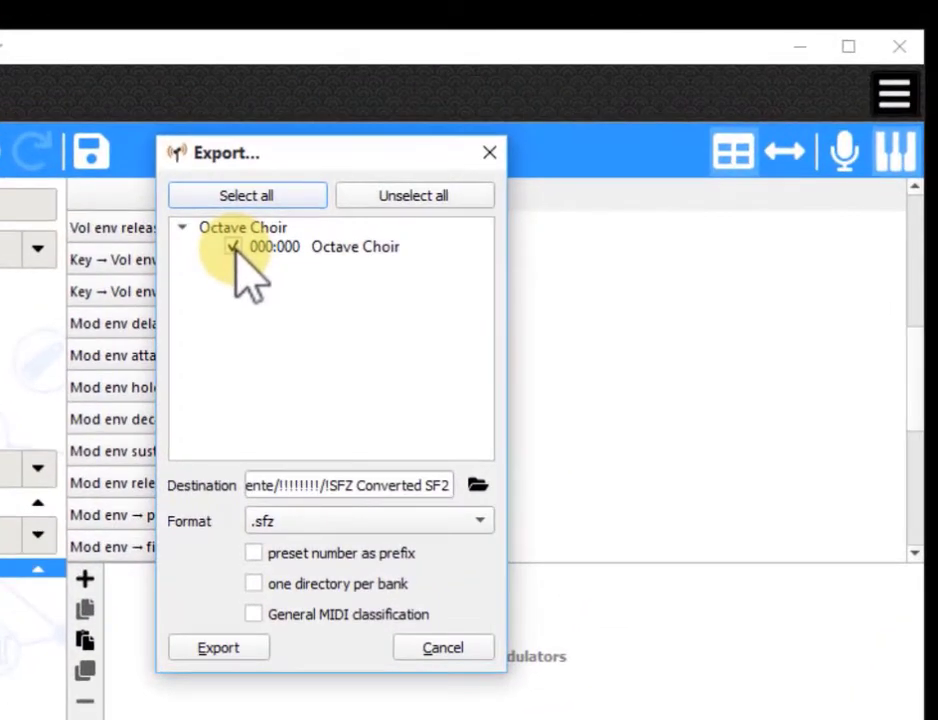
{"action": "left_click", "coordinate": [246, 647]}
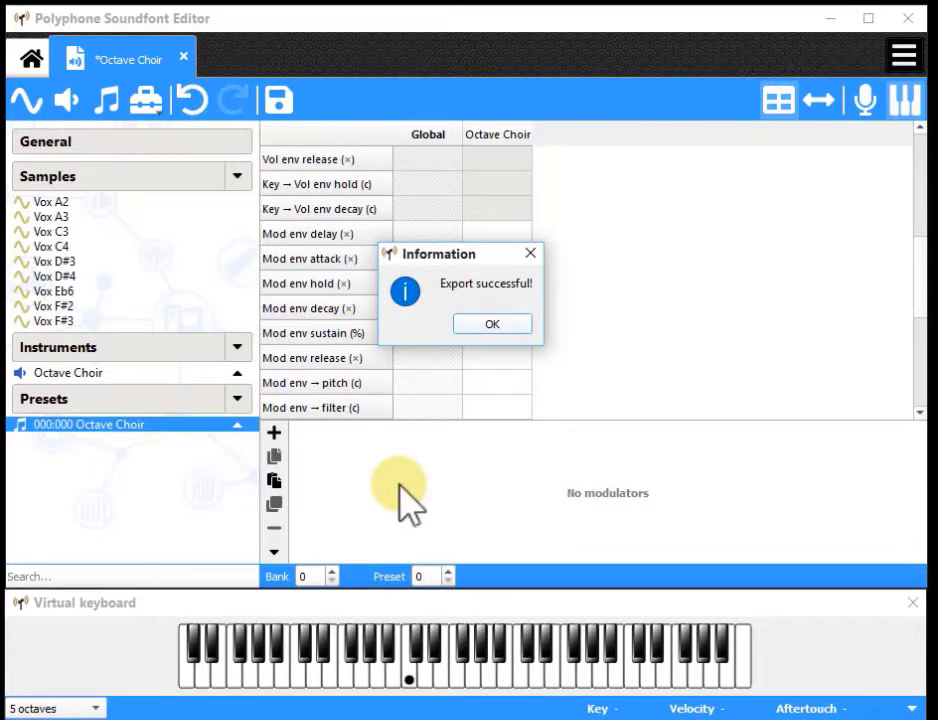
{"action": "left_click", "coordinate": [492, 326]}
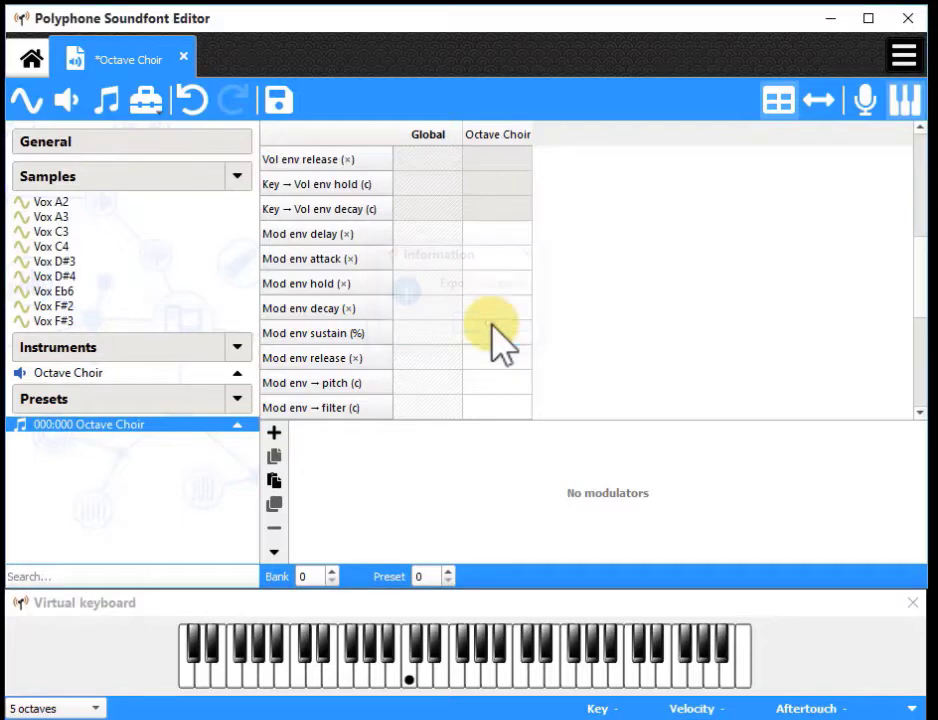
Step: Quit the soundfont editor without saving the changes to Octave Choir
{"action": "left_click", "coordinate": [910, 24]}
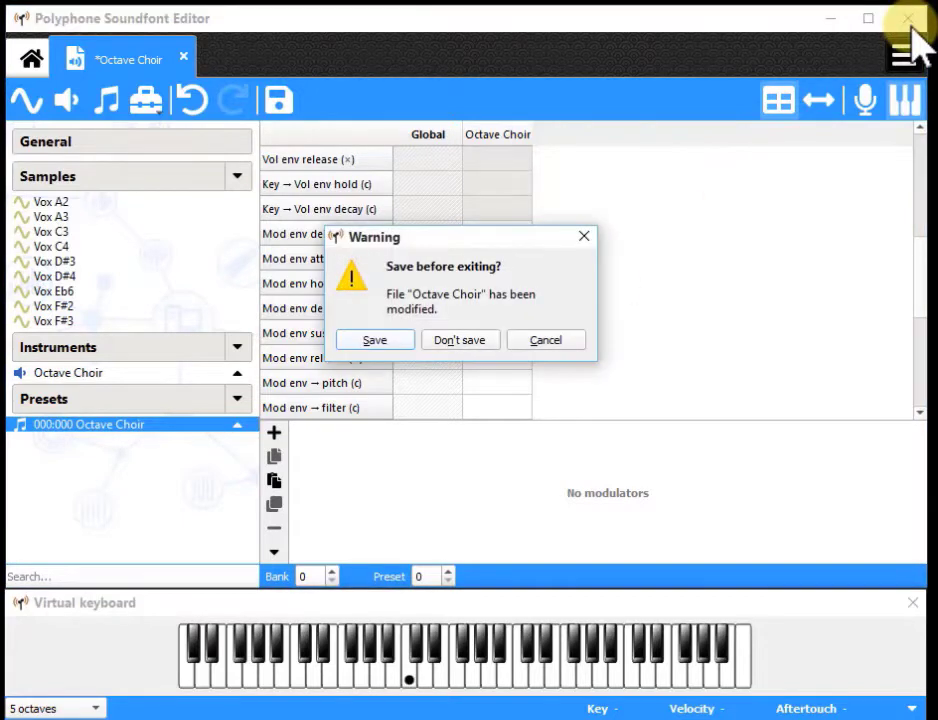
{"action": "left_click", "coordinate": [459, 340]}
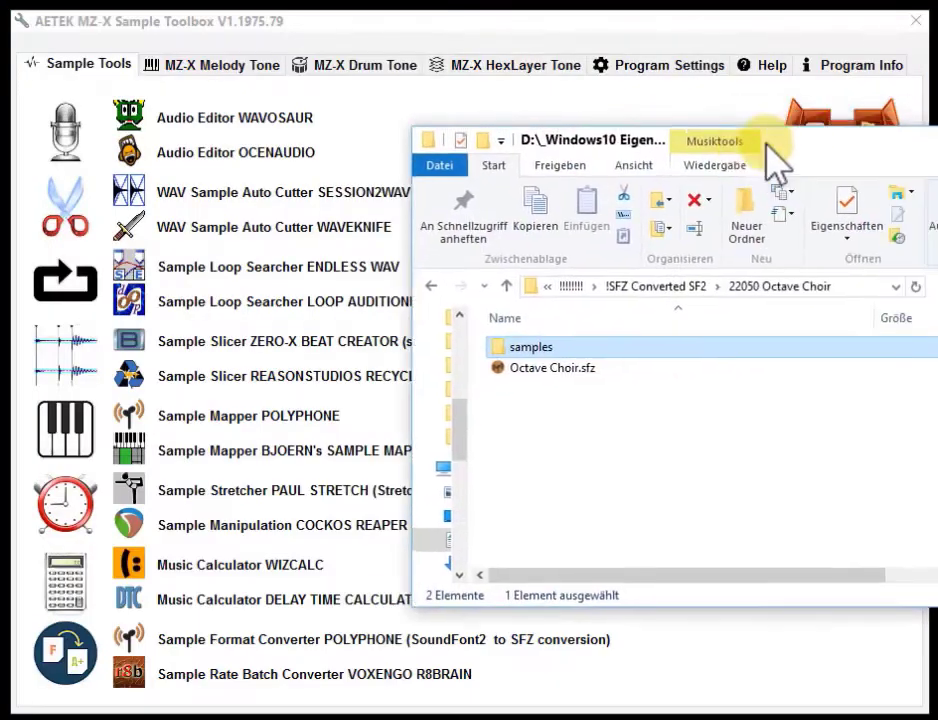
Step: Switch to File Explorer and check the exported 22050 Octave Choir folder, including its samples subfolder
{"action": "left_click_drag", "start_coordinate": [775, 163], "coordinate": [520, 160]}
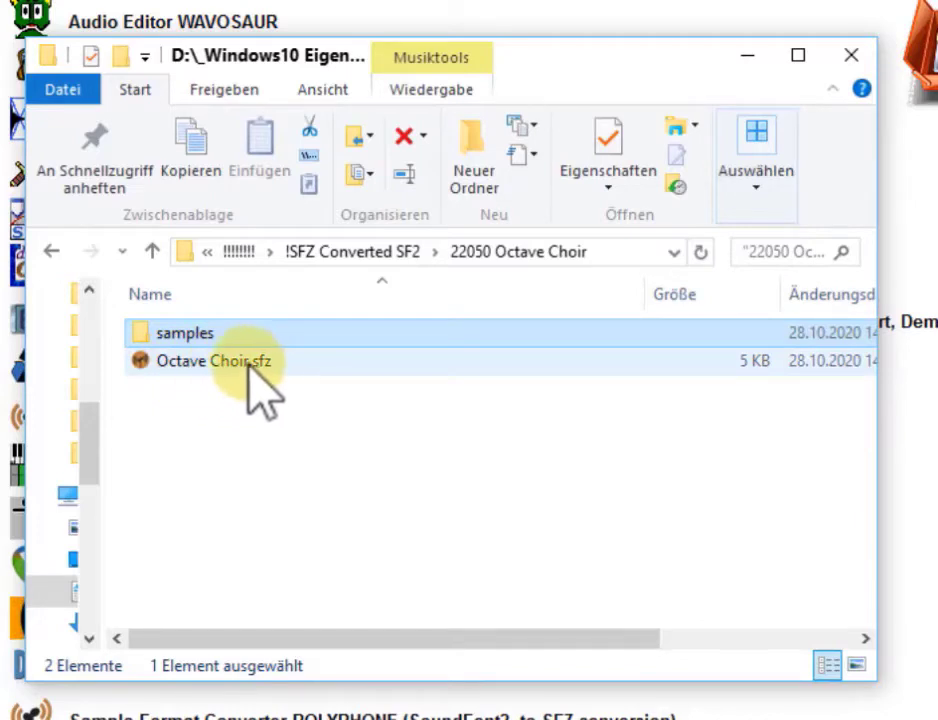
{"action": "double_click", "coordinate": [188, 340]}
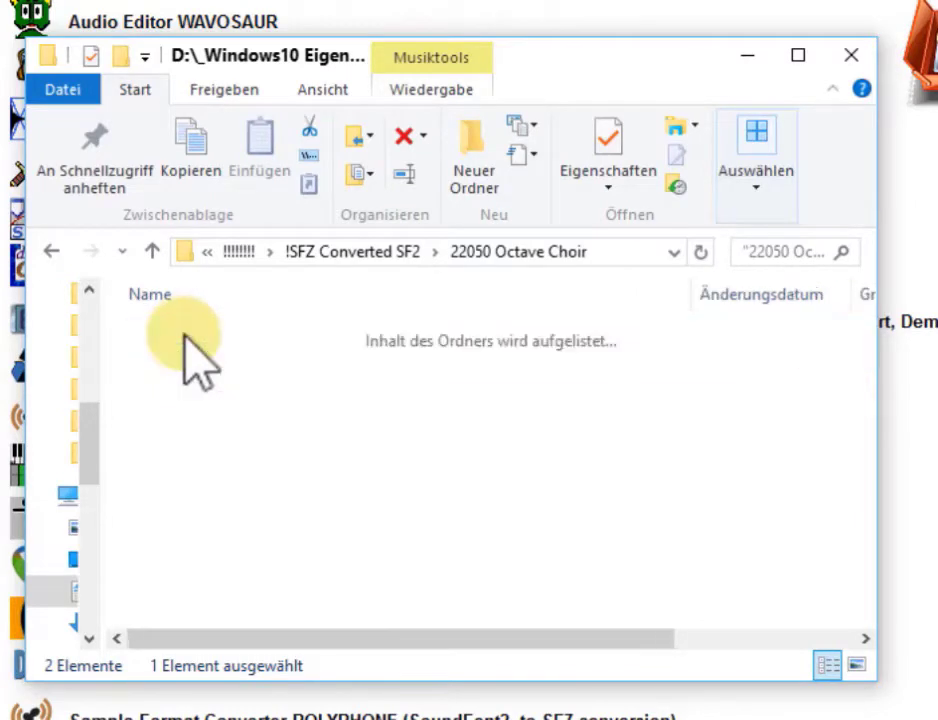
{"action": "left_click", "coordinate": [152, 252]}
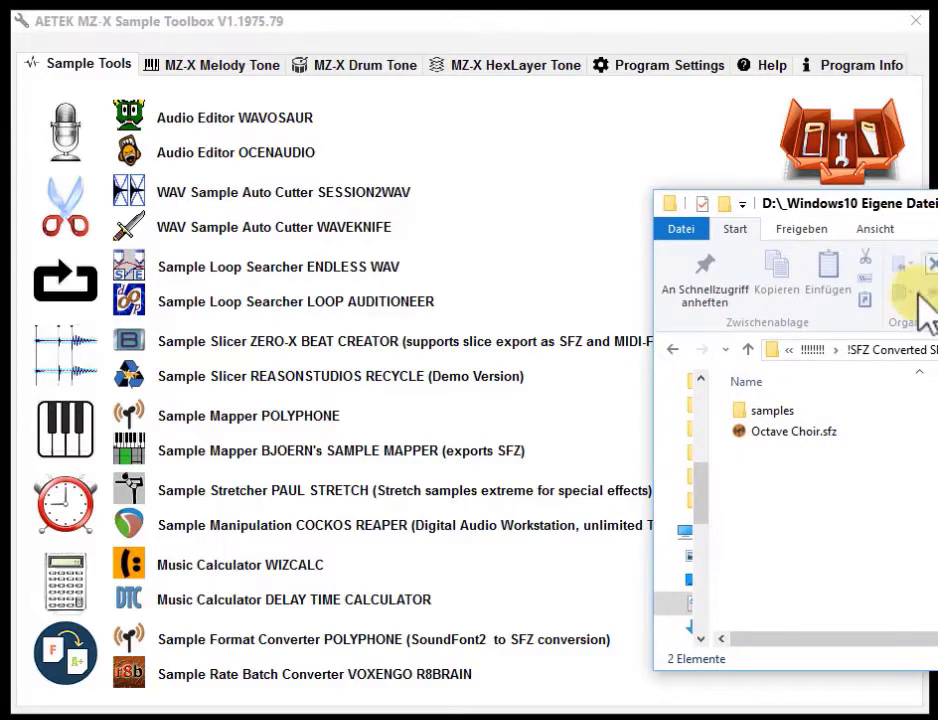
Step: Switch to AETEK MZ-X Sample Toolbox, open the MZ-X Melody Tone converter and bring the exported folder alongside it
{"action": "left_click", "coordinate": [207, 86]}
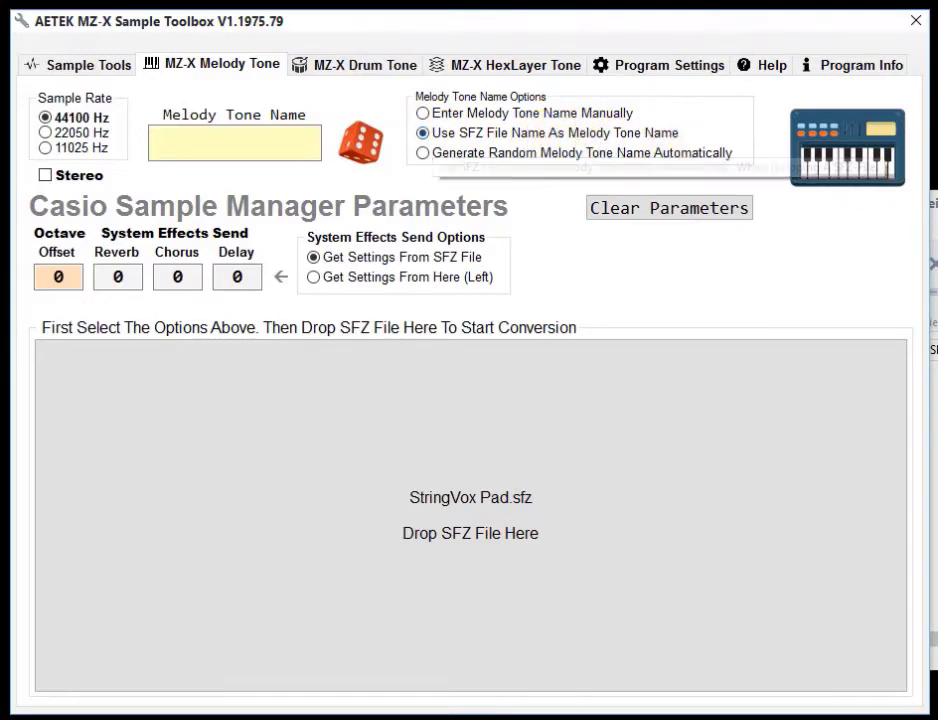
{"action": "left_click_drag", "start_coordinate": [932, 203], "coordinate": [660, 203]}
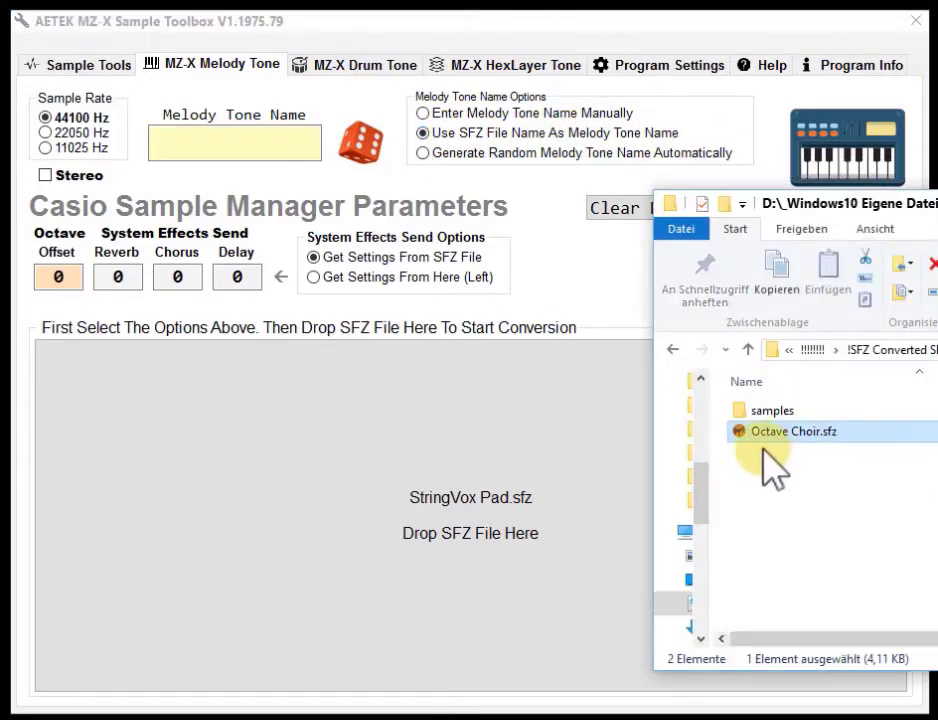
Step: Try to convert Octave Choir.sfz to a melody tone at a sample rate of 44100 Hz
{"action": "left_click", "coordinate": [722, 429]}
{"action": "left_click_drag", "start_coordinate": [782, 435], "coordinate": [562, 435]}
{"action": "left_click_drag", "start_coordinate": [562, 435], "coordinate": [562, 435]}
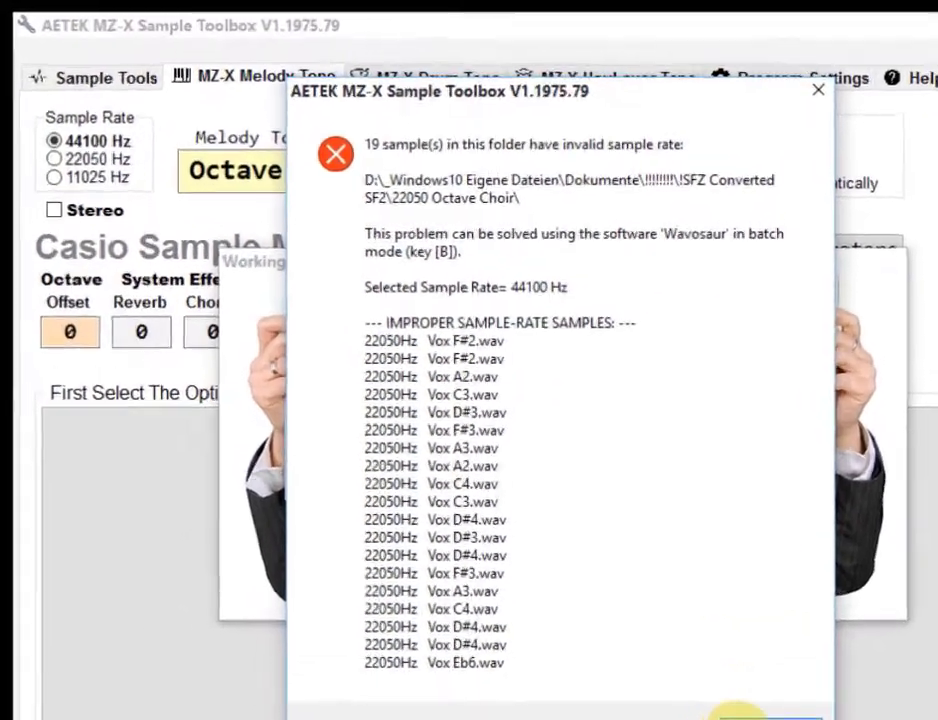
{"action": "left_click", "coordinate": [682, 677]}
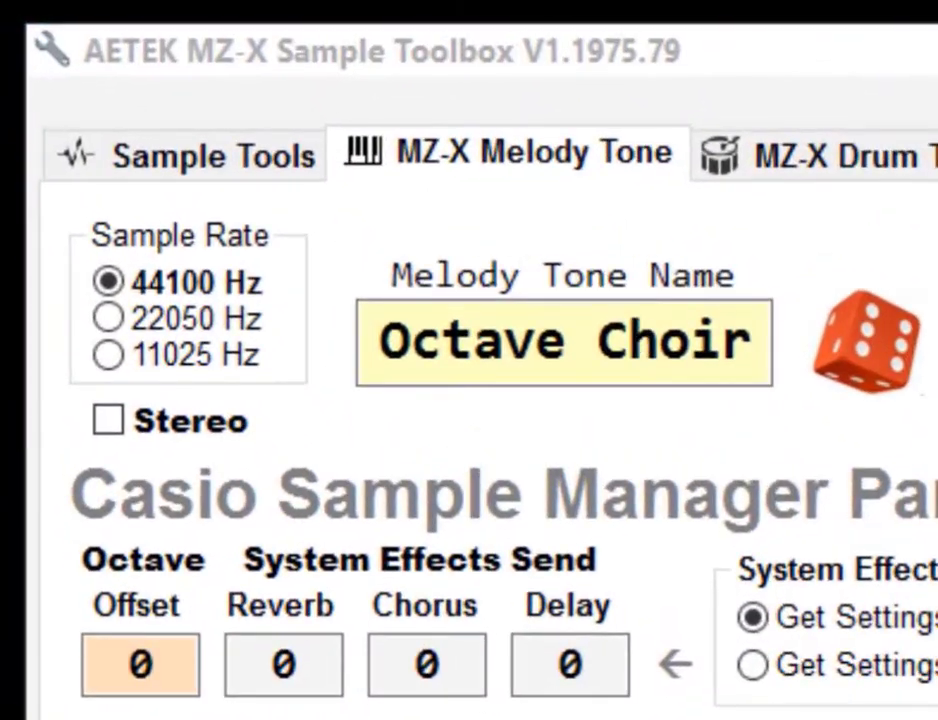
Step: Set the sample rate to 22050 Hz and convert Octave Choir.sfz to a melody tone
{"action": "left_click", "coordinate": [107, 318]}
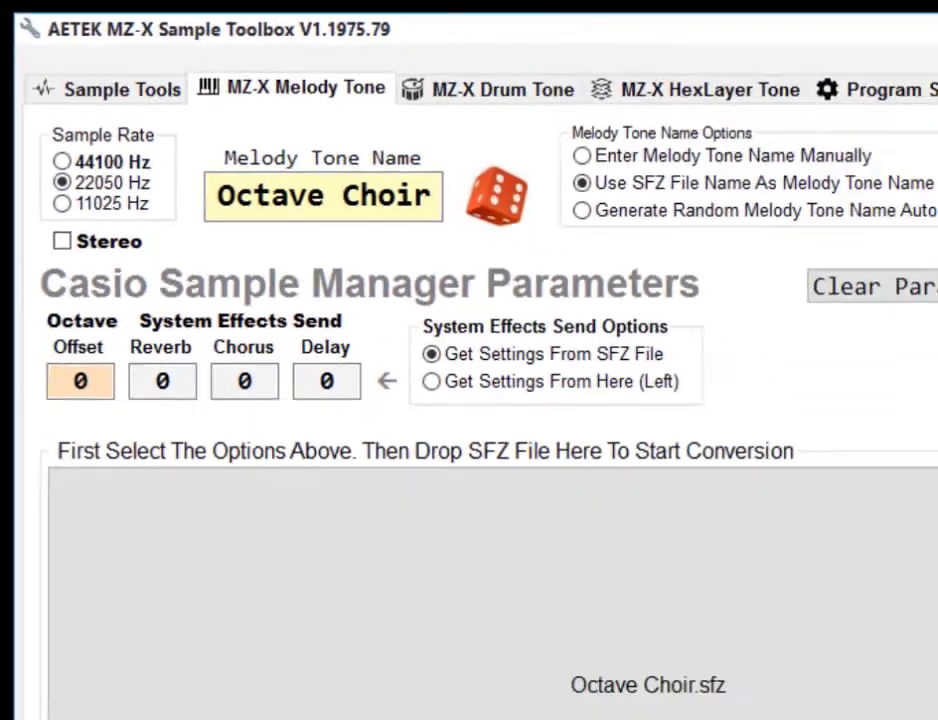
{"action": "key", "text": "alt+Tab"}
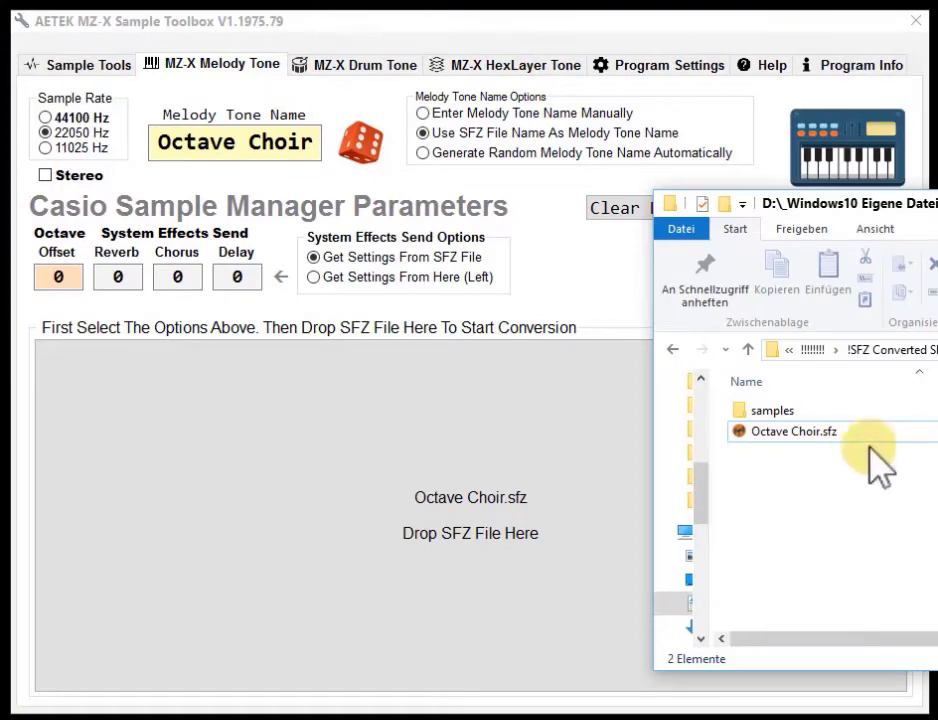
{"action": "left_click_drag", "start_coordinate": [826, 437], "coordinate": [505, 453]}
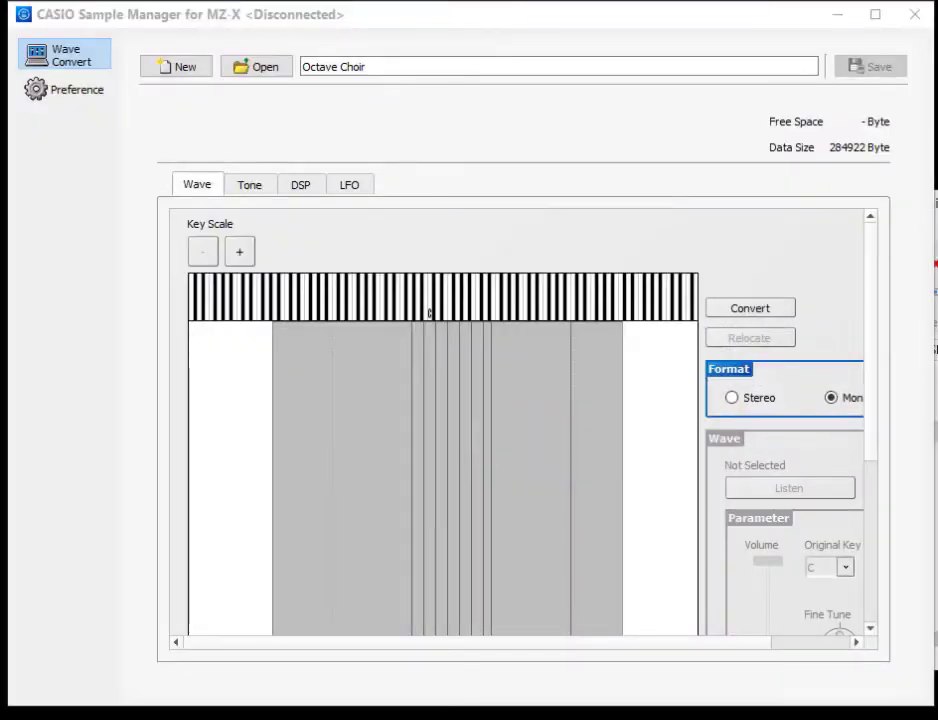
Step: Switch to CASIO Sample Manager for MZ-X, select the Vox D#4.wav key zone and convert the Octave Choir tone into an MZ-X file
{"action": "left_click_drag", "start_coordinate": [655, 528], "coordinate": [410, 408]}
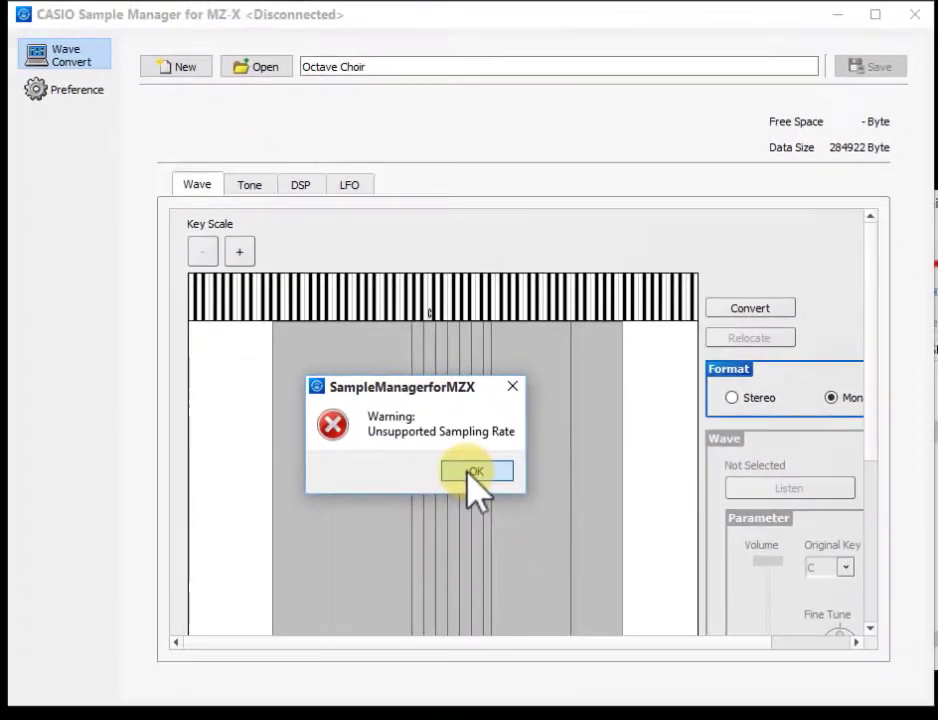
{"action": "left_click", "coordinate": [476, 472]}
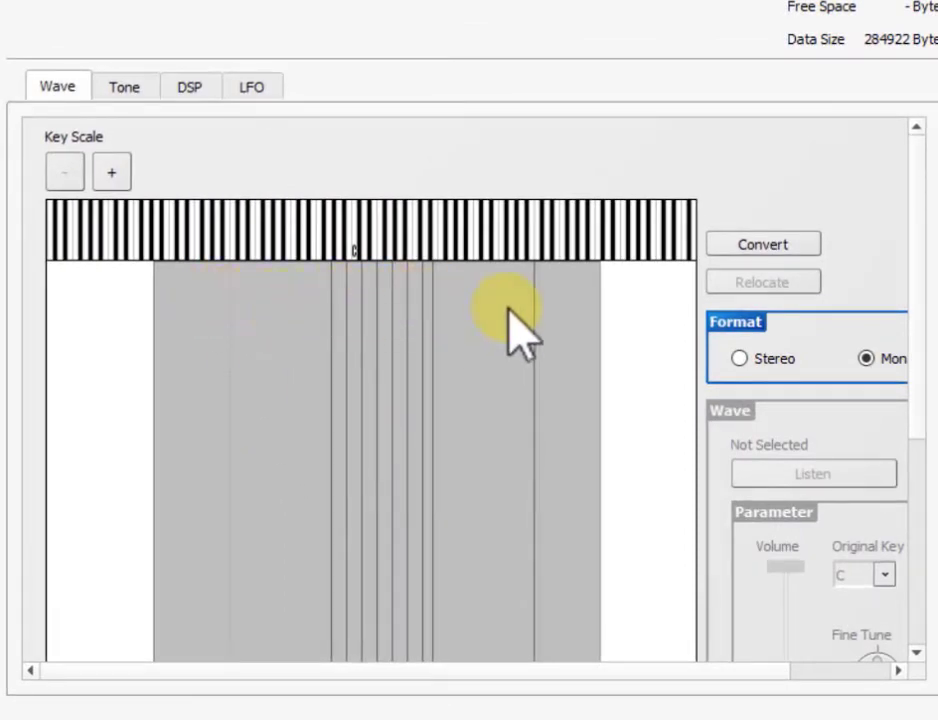
{"action": "left_click", "coordinate": [232, 320]}
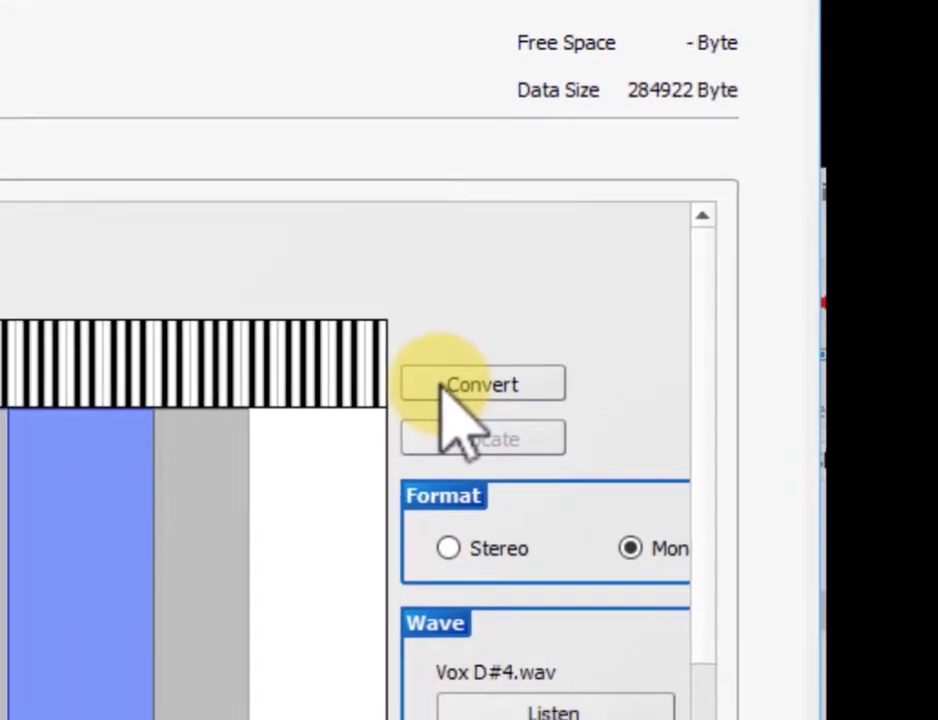
{"action": "left_click", "coordinate": [382, 418]}
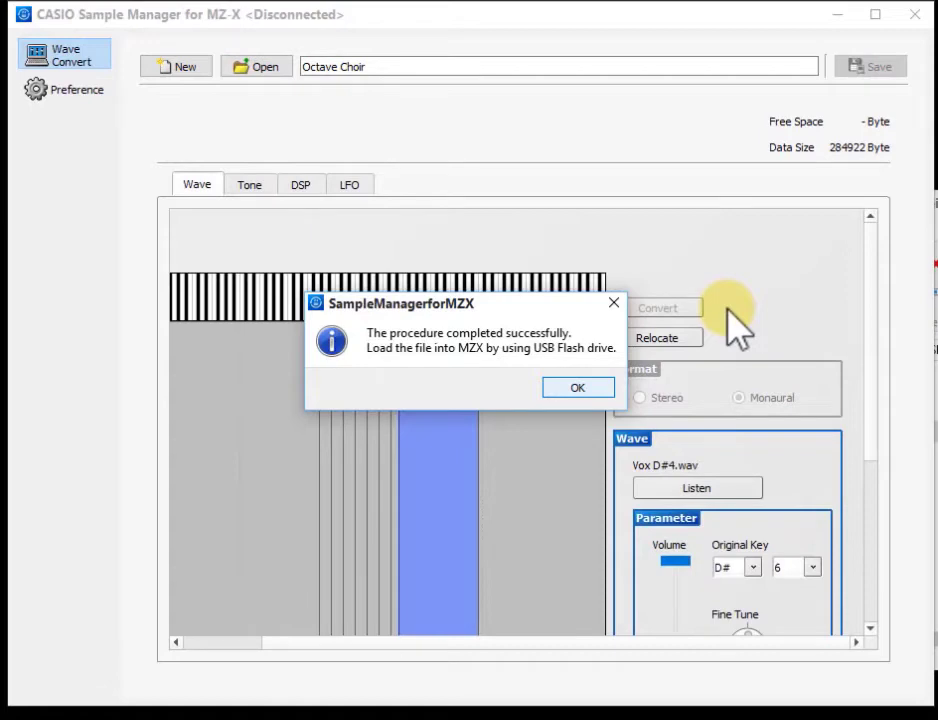
{"action": "key", "text": "Return"}
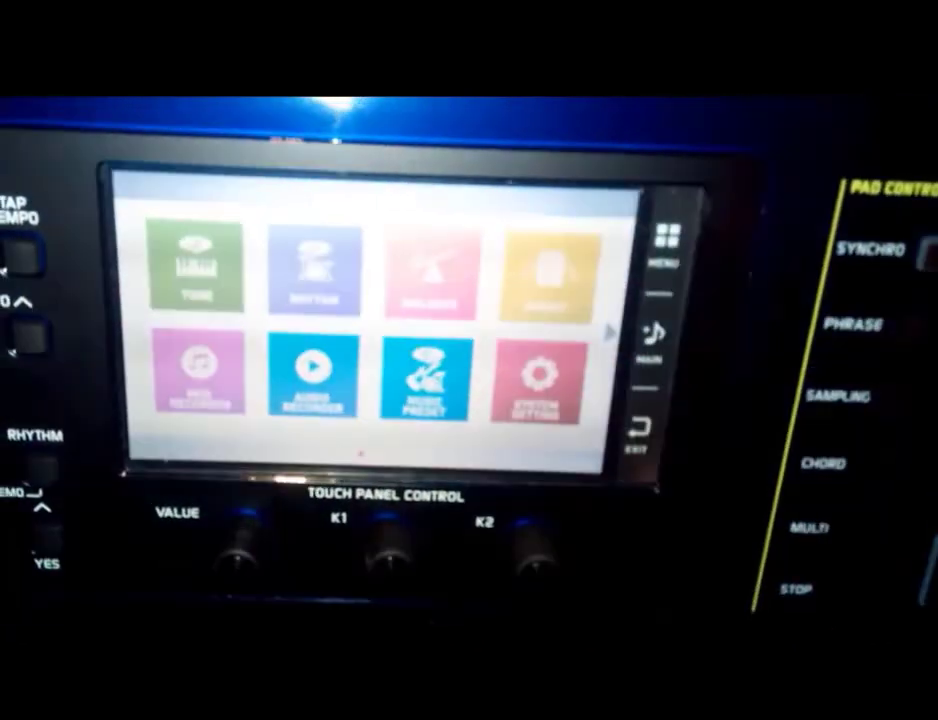
{"action": "left_click_drag", "start_coordinate": [560, 430], "coordinate": [500, 430]}
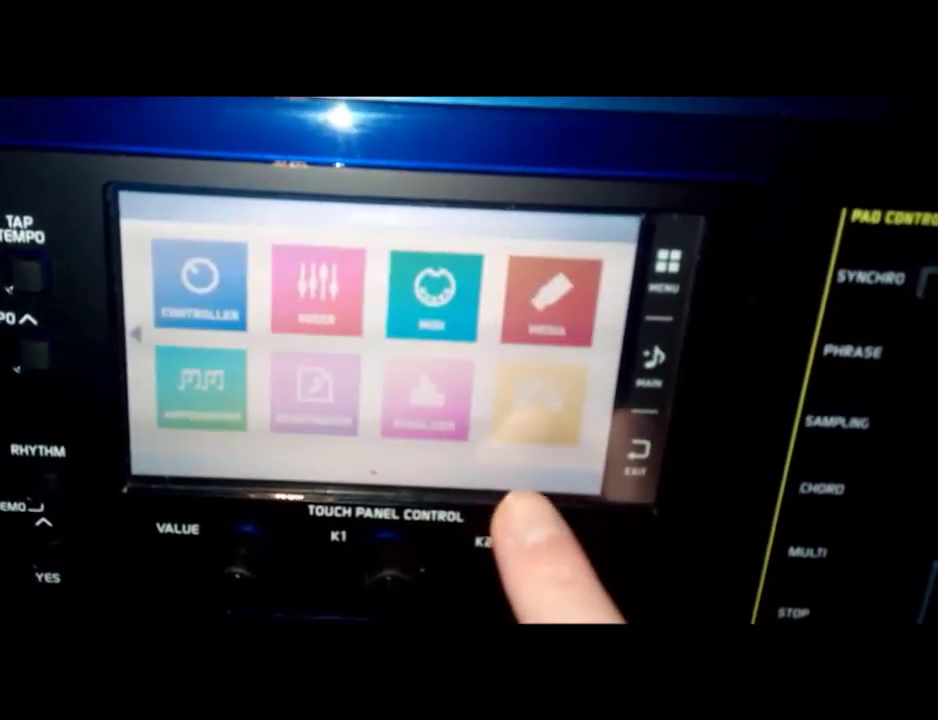
{"action": "left_click", "coordinate": [548, 300]}
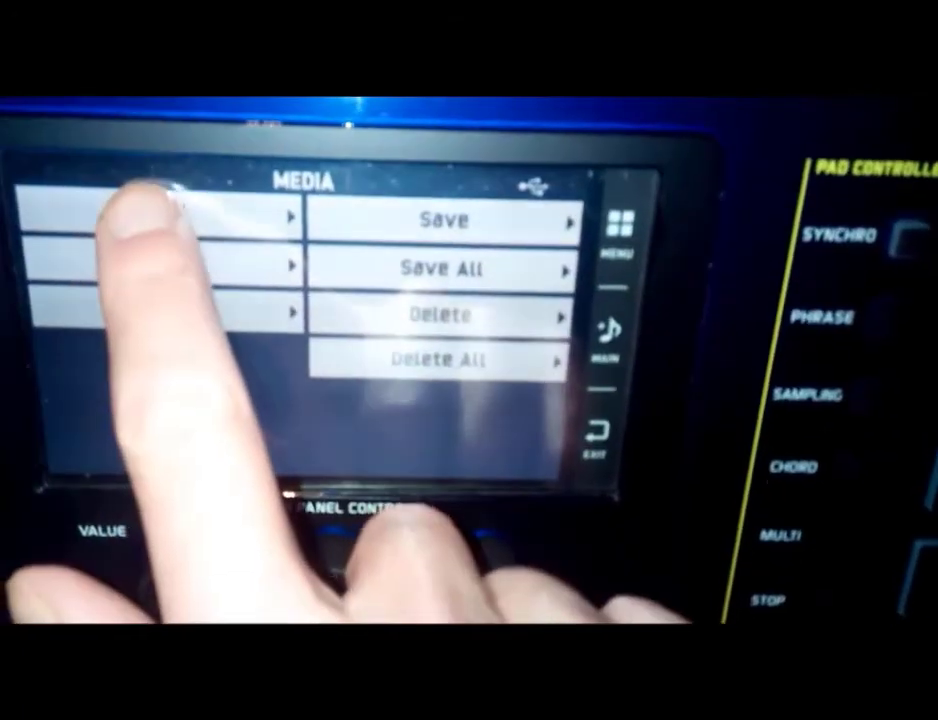
{"action": "left_click", "coordinate": [195, 212]}
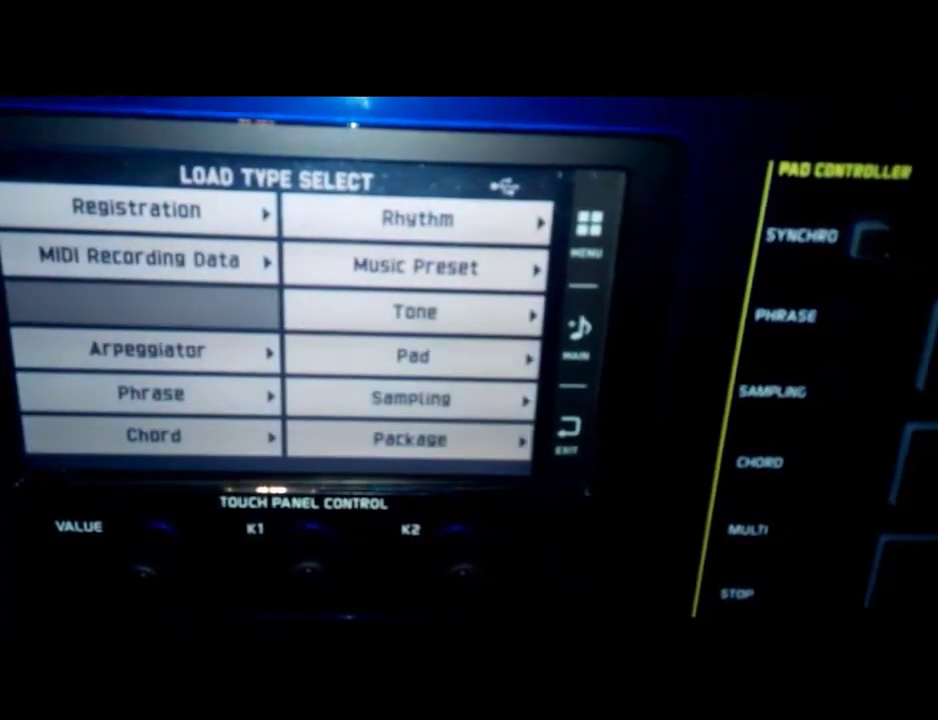
{"action": "left_click", "coordinate": [410, 322]}
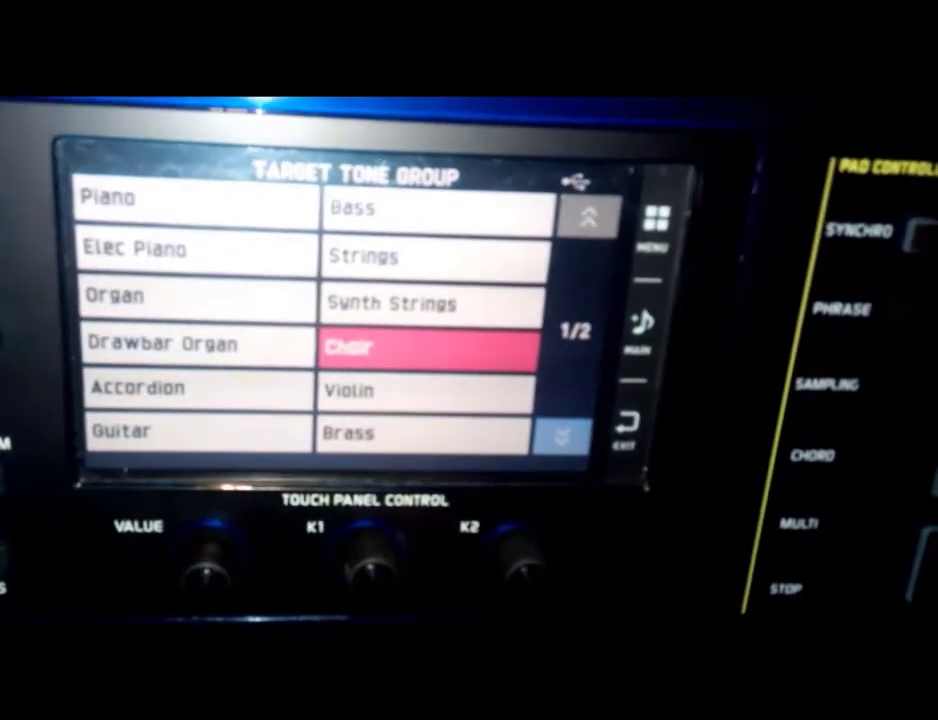
{"action": "left_click", "coordinate": [430, 347]}
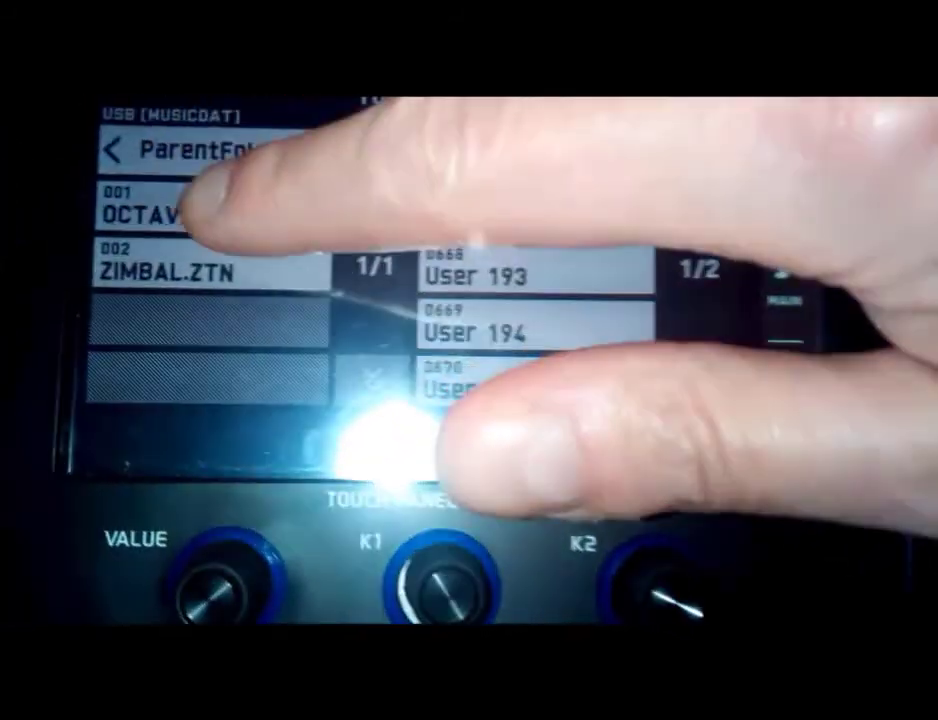
{"action": "left_click", "coordinate": [200, 247]}
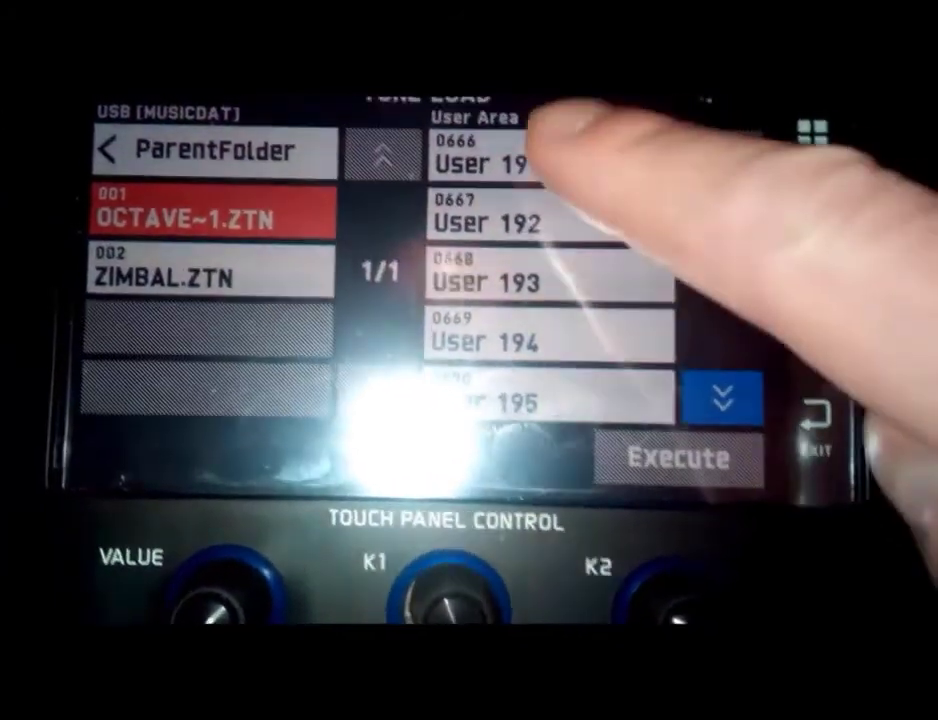
{"action": "left_click", "coordinate": [548, 162]}
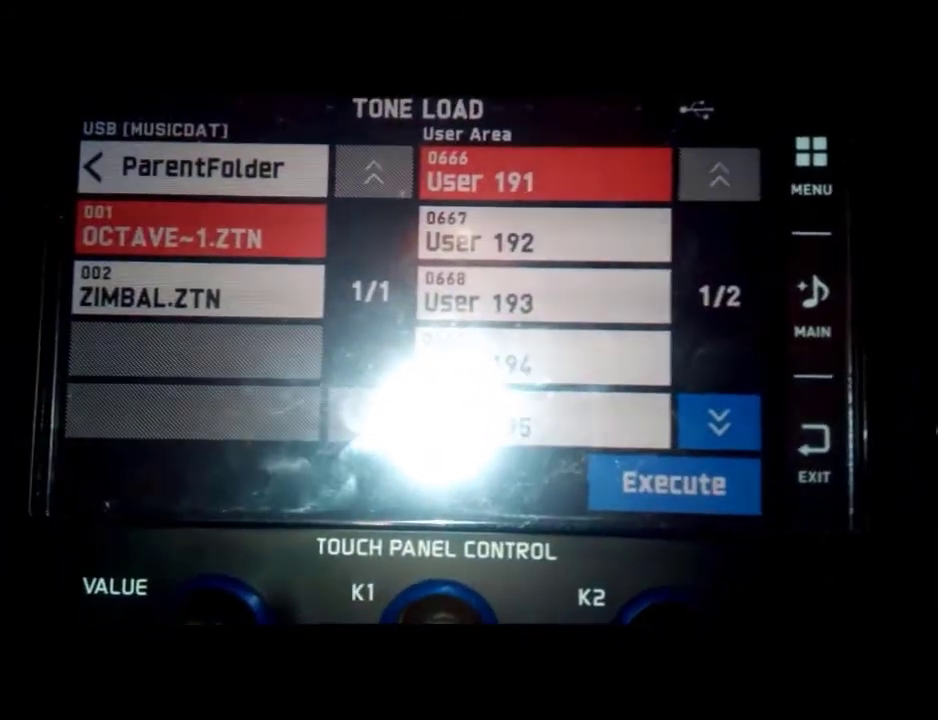
{"action": "left_click", "coordinate": [662, 483]}
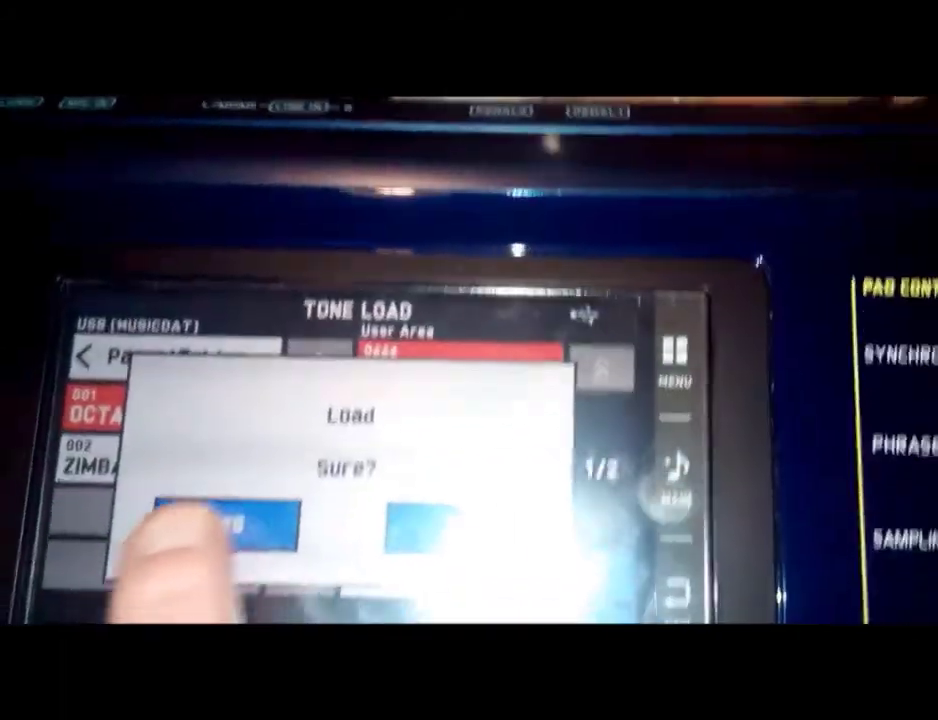
{"action": "left_click", "coordinate": [222, 578]}
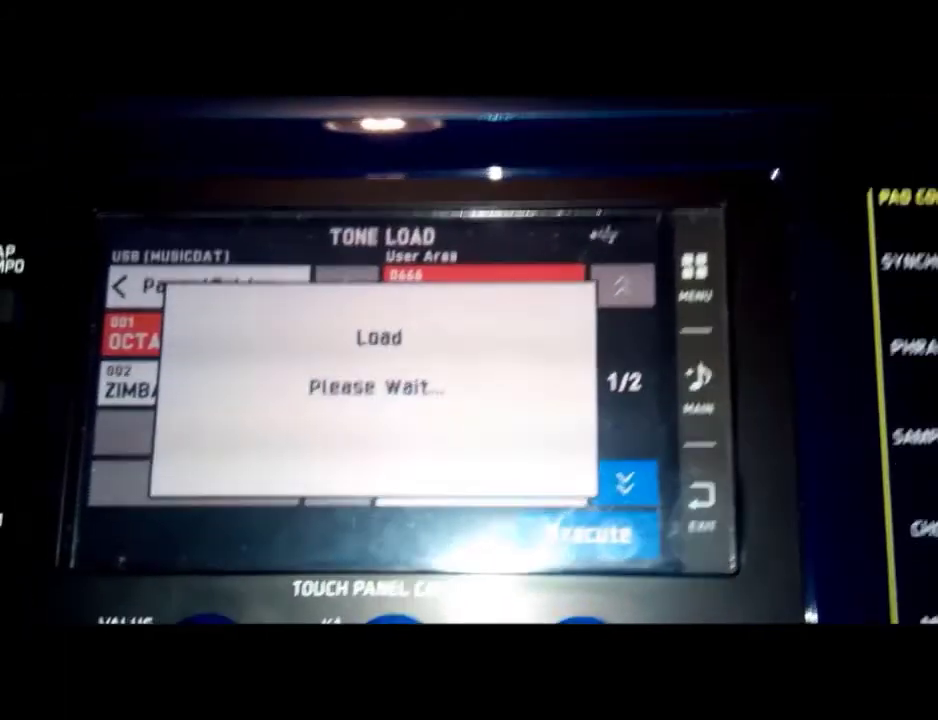